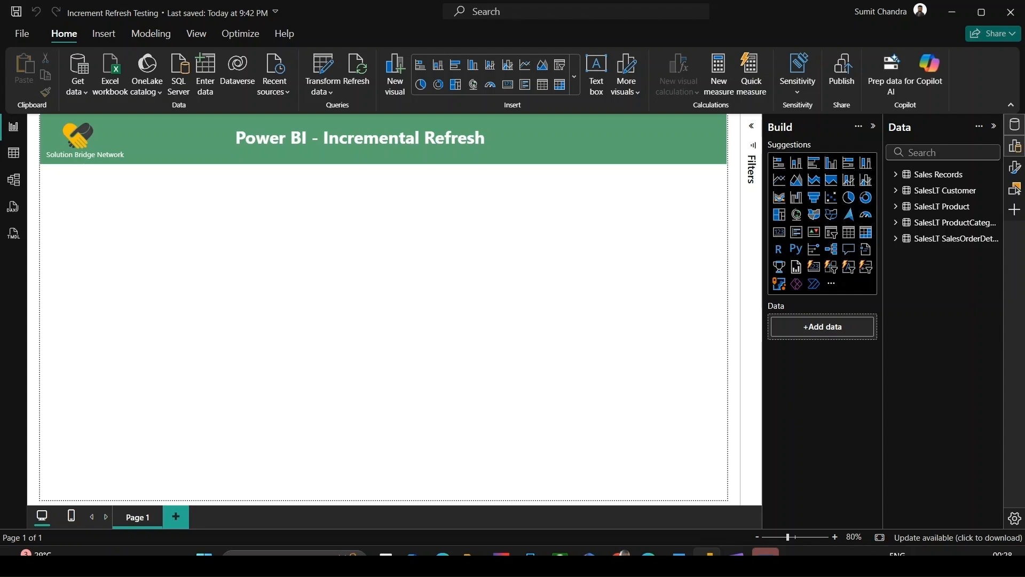
Open the Power Query Editor and create a Date/Time parameter named RangeStart with current value 1/1/2020
{"action": "left_click", "coordinate": [323, 95]}
{"action": "left_click", "coordinate": [377, 114]}
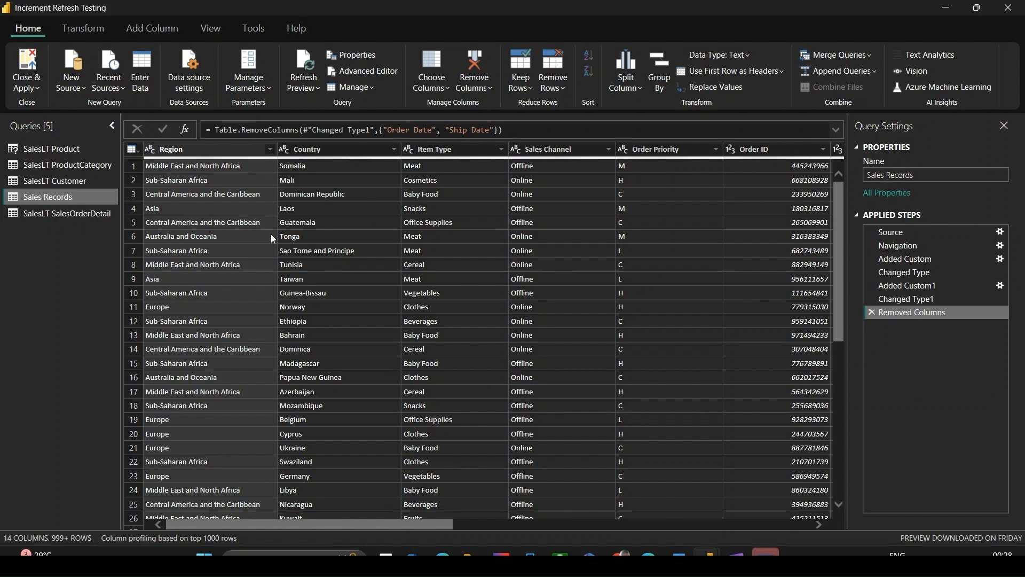
{"action": "left_click", "coordinate": [265, 96]}
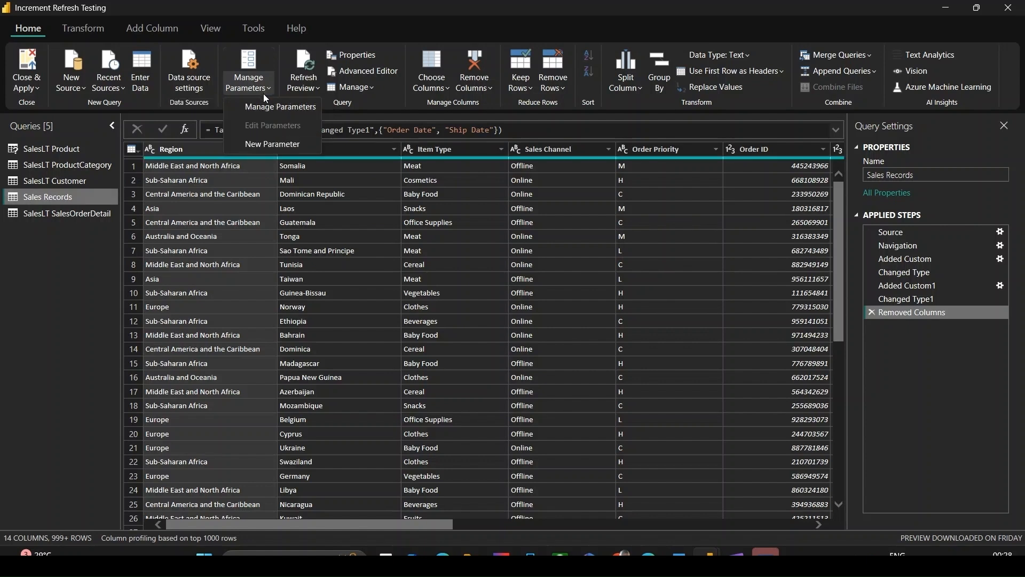
{"action": "left_click", "coordinate": [303, 148]}
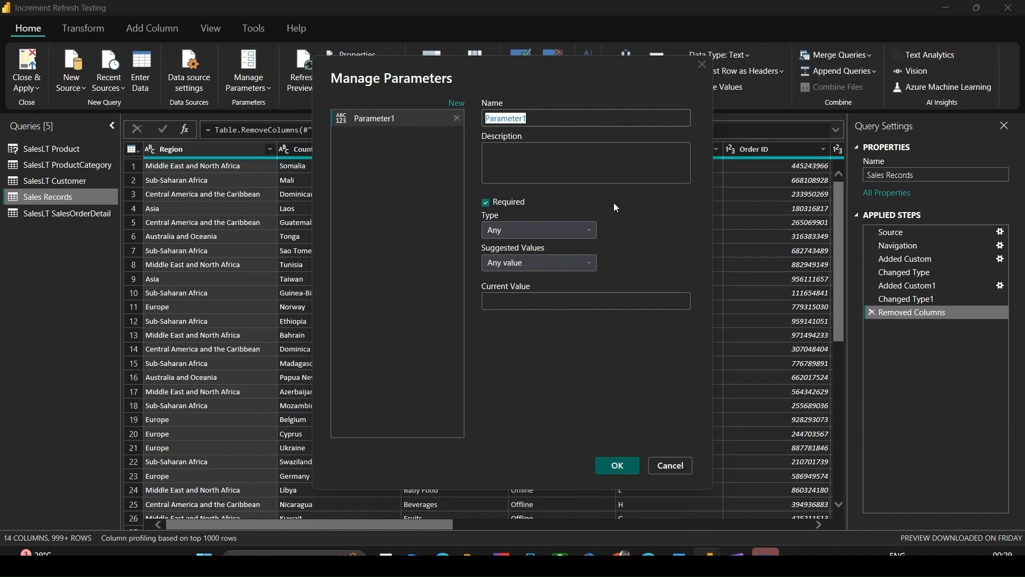
{"action": "type", "text": "RangeStart"}
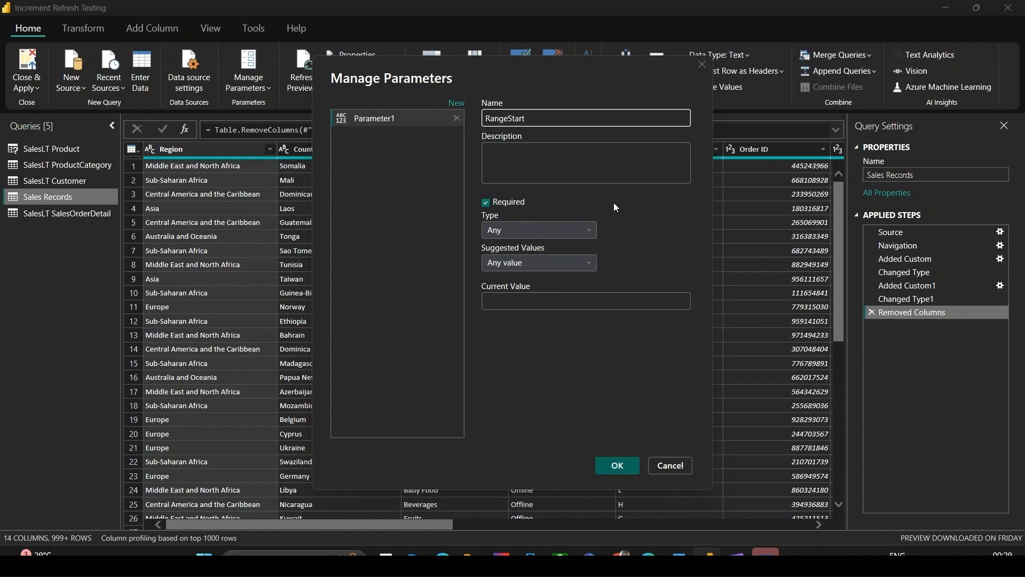
{"action": "left_click", "coordinate": [589, 230]}
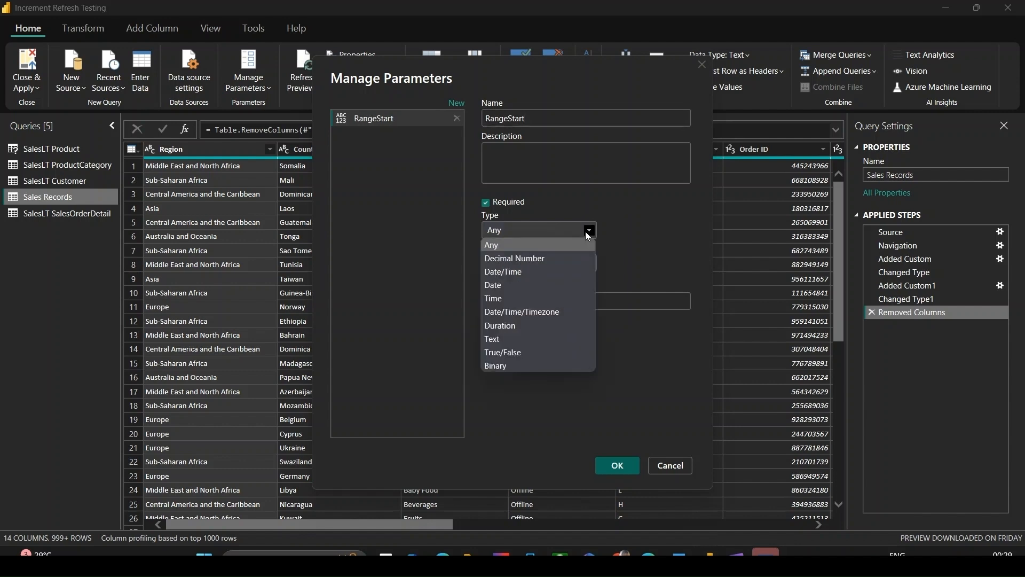
{"action": "left_click", "coordinate": [527, 271]}
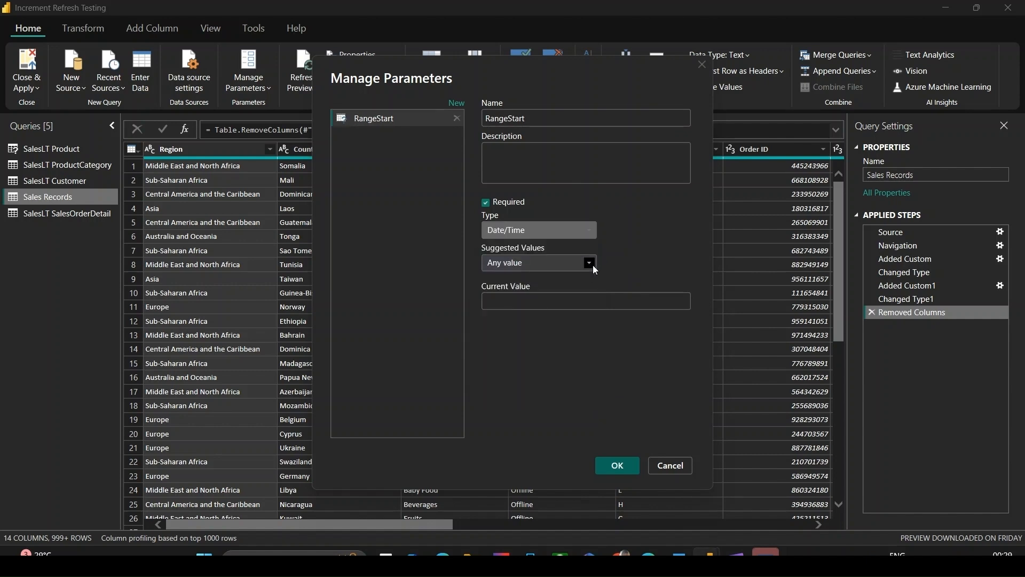
{"action": "left_click", "coordinate": [553, 301]}
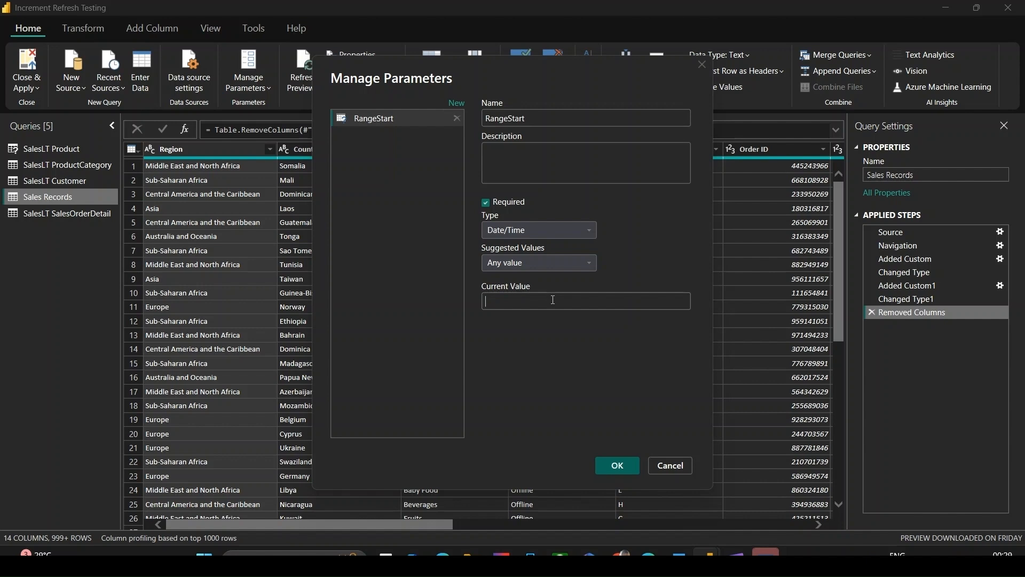
{"action": "type", "text": "1/"}
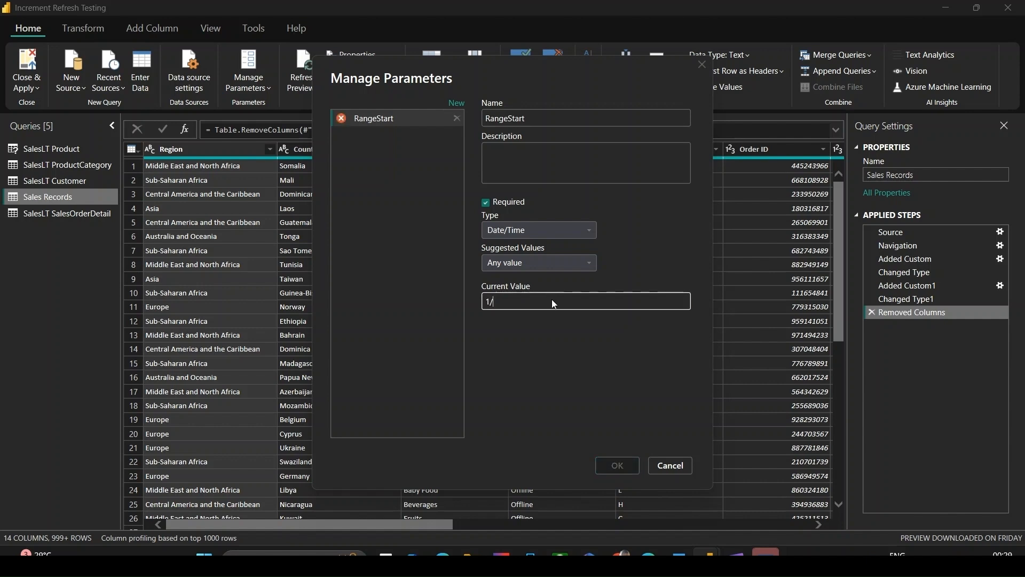
{"action": "type", "text": "1/2020"}
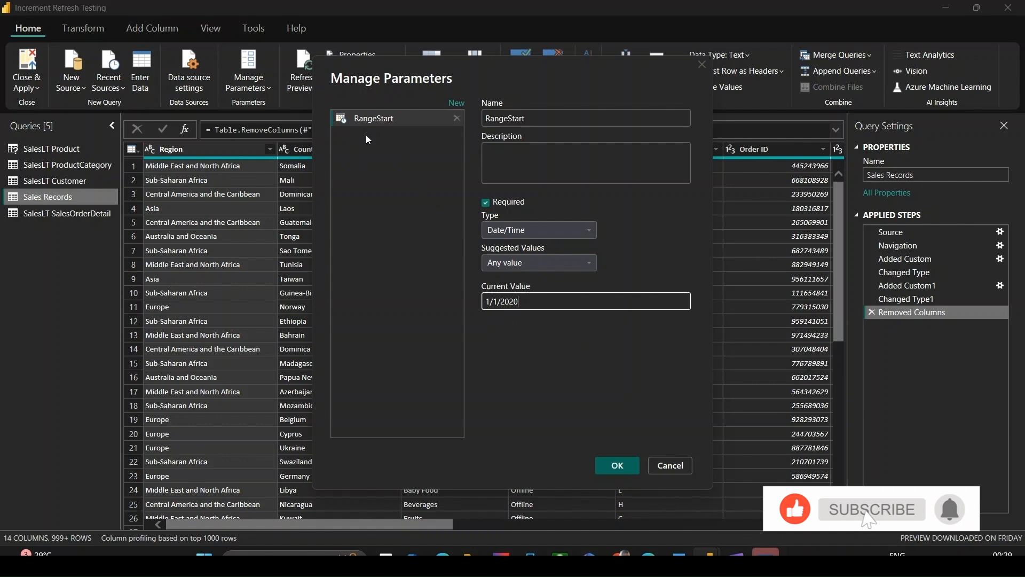
{"action": "left_click", "coordinate": [606, 463]}
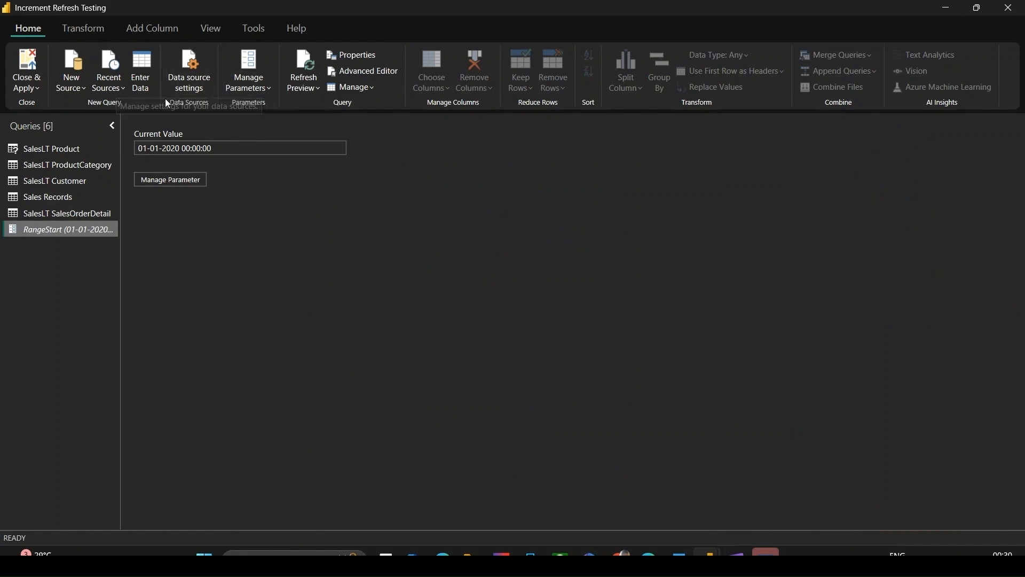
Create a second Date/Time parameter named RangeEnd with current value 31/12/2025
{"action": "left_click", "coordinate": [269, 94]}
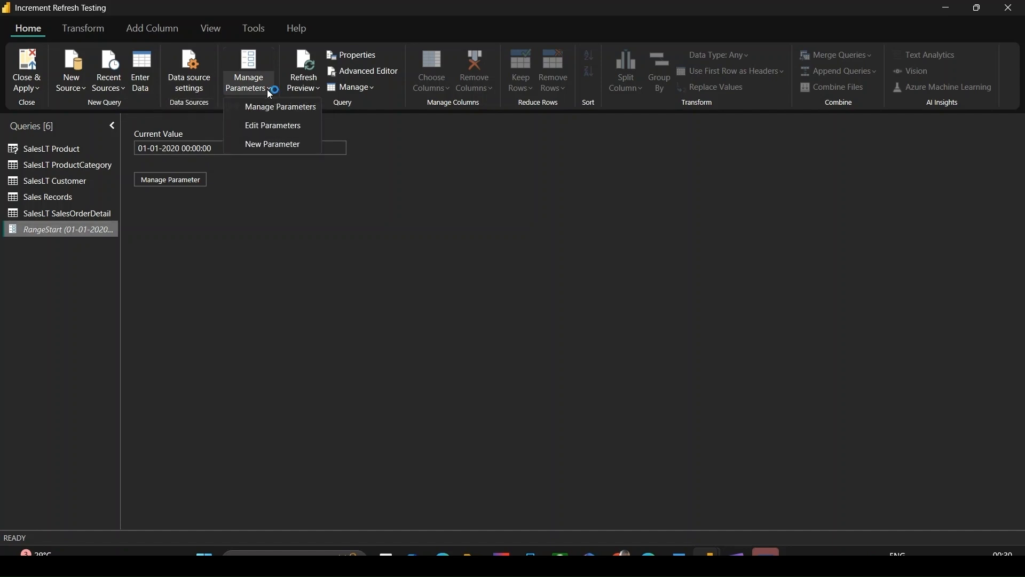
{"action": "left_click", "coordinate": [299, 147]}
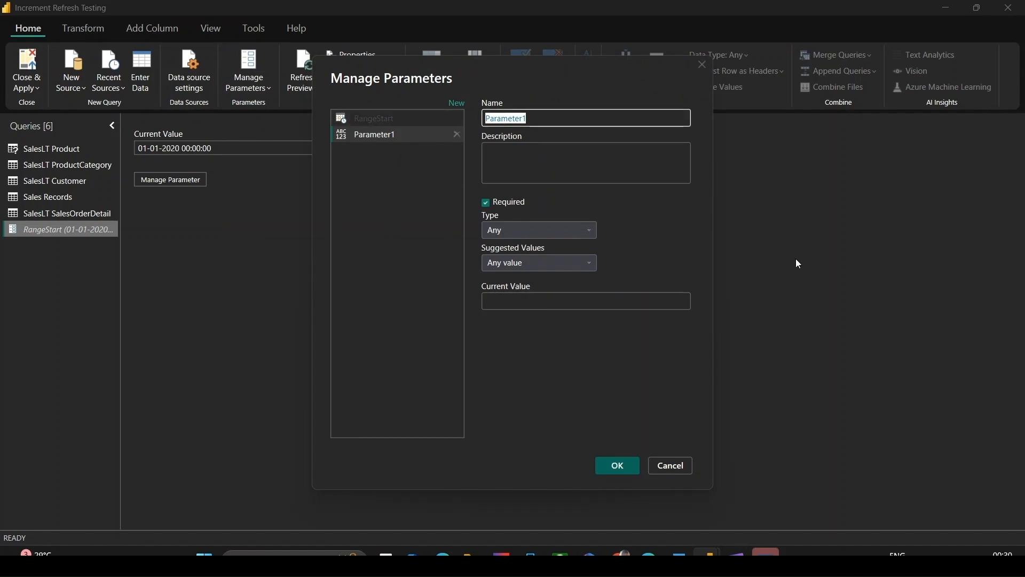
{"action": "type", "text": "RangeEnd"}
{"action": "left_click", "coordinate": [550, 232]}
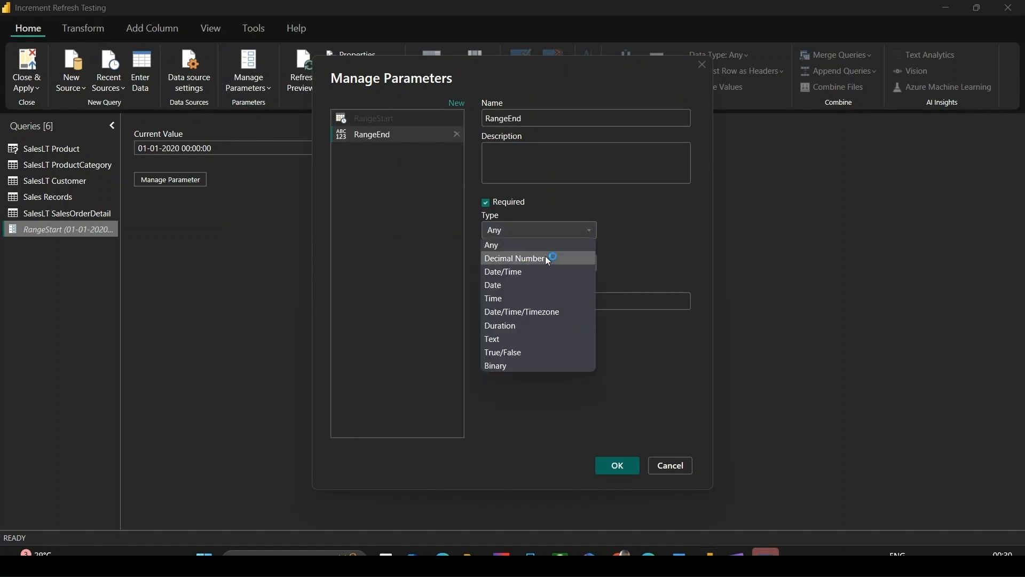
{"action": "left_click", "coordinate": [537, 271]}
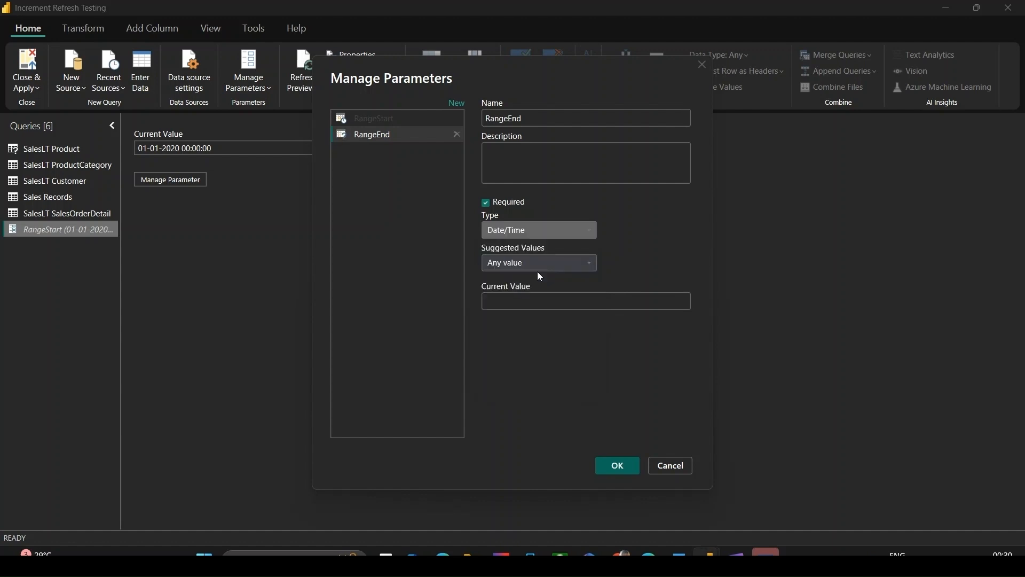
{"action": "left_click", "coordinate": [542, 301]}
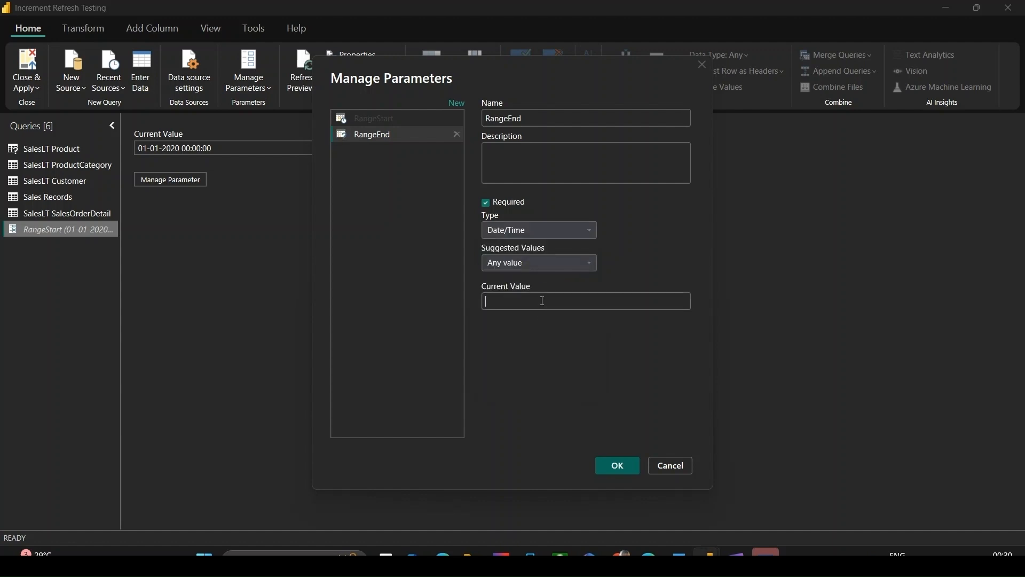
{"action": "type", "text": "31"}
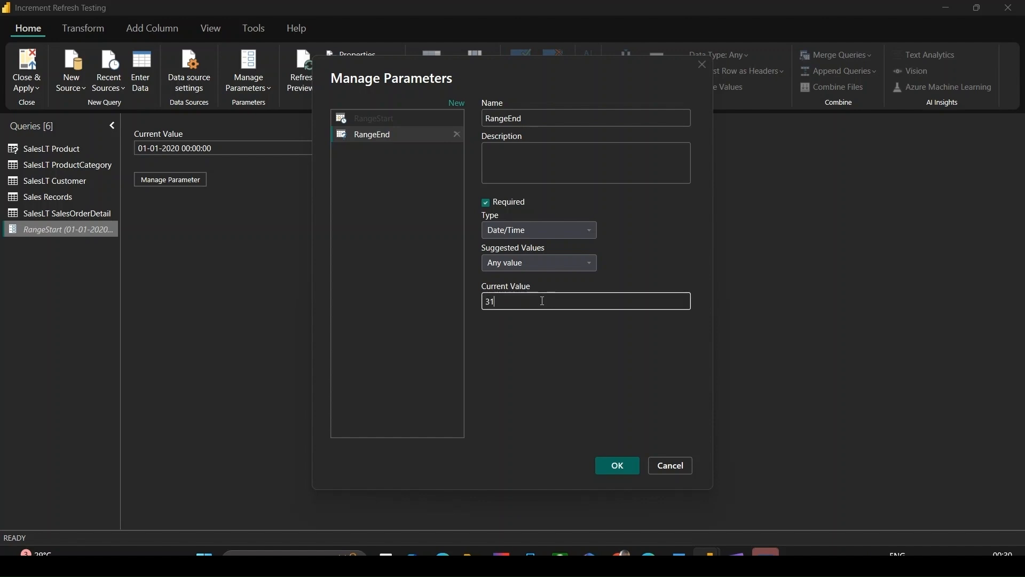
{"action": "type", "text": "/12/"}
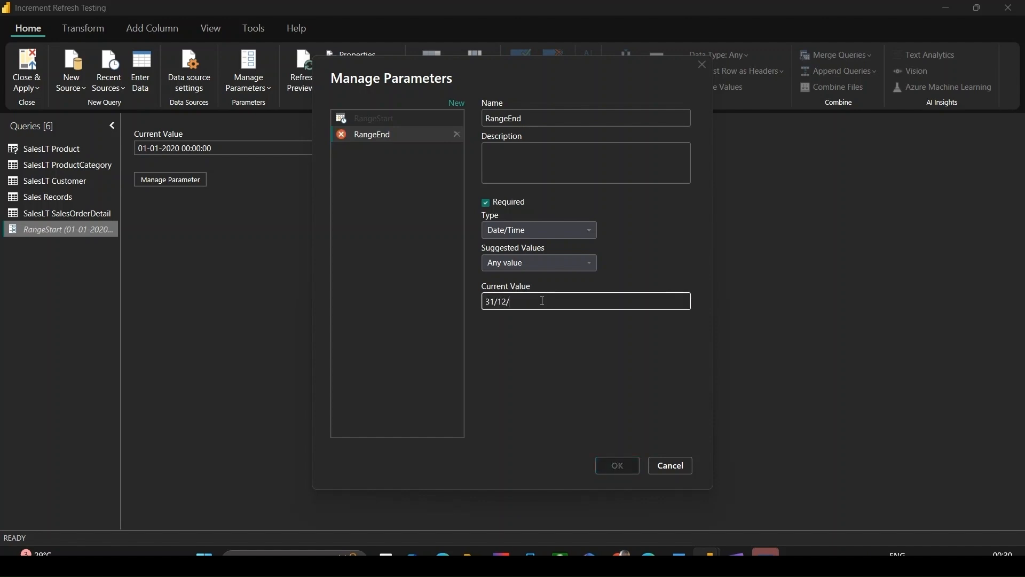
{"action": "type", "text": "2025"}
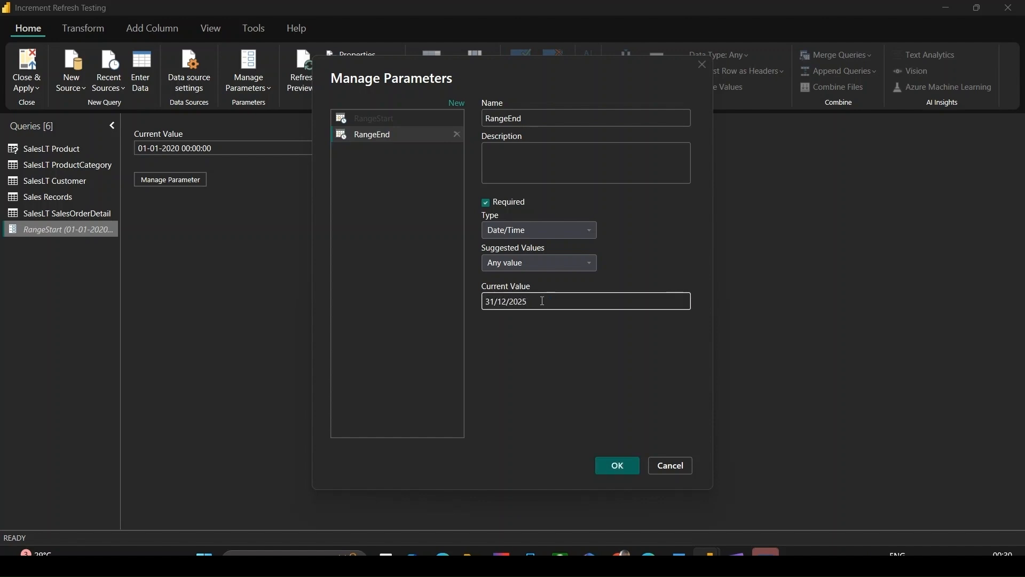
{"action": "left_click", "coordinate": [570, 373]}
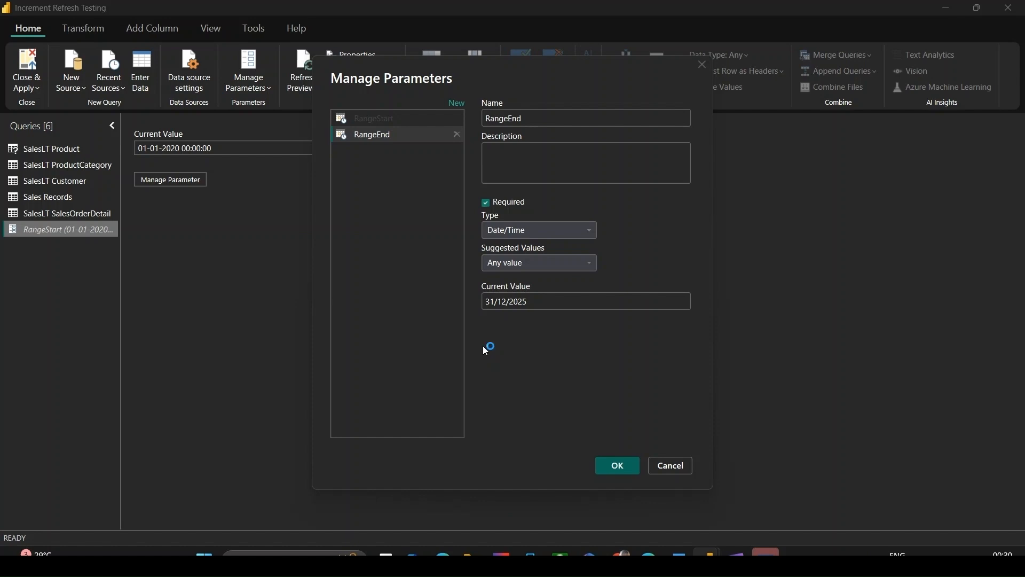
{"action": "left_click", "coordinate": [613, 470]}
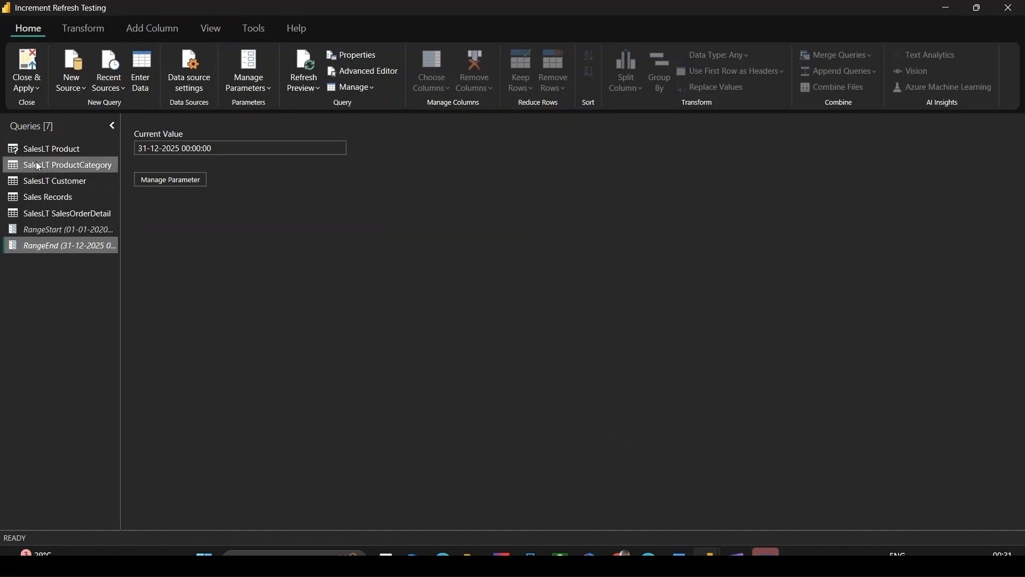
Open a custom date/time filter for the OrderDate column of the Sales Records query
{"action": "left_click", "coordinate": [65, 194]}
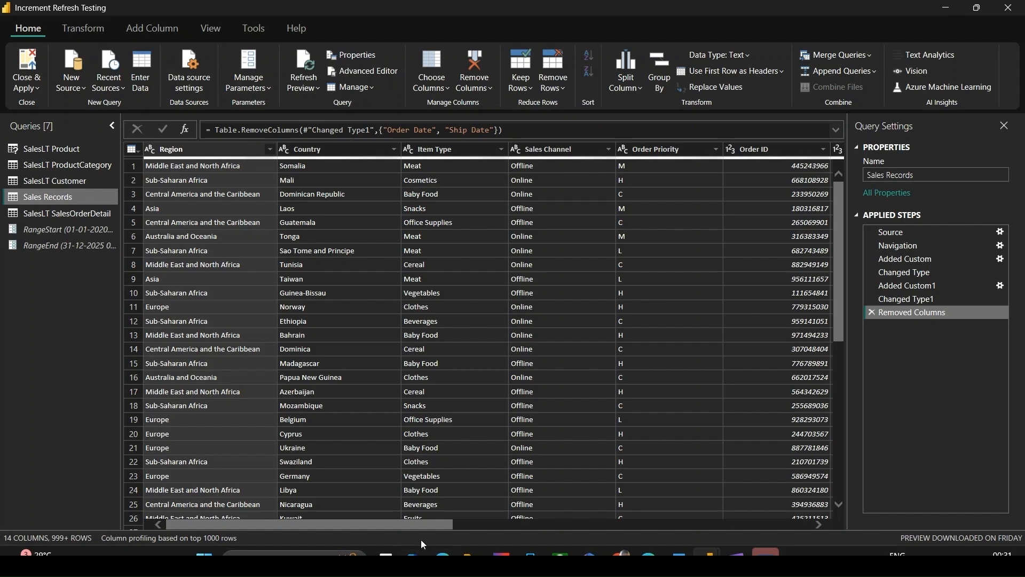
{"action": "left_click_drag", "start_coordinate": [420, 526], "coordinate": [781, 532]}
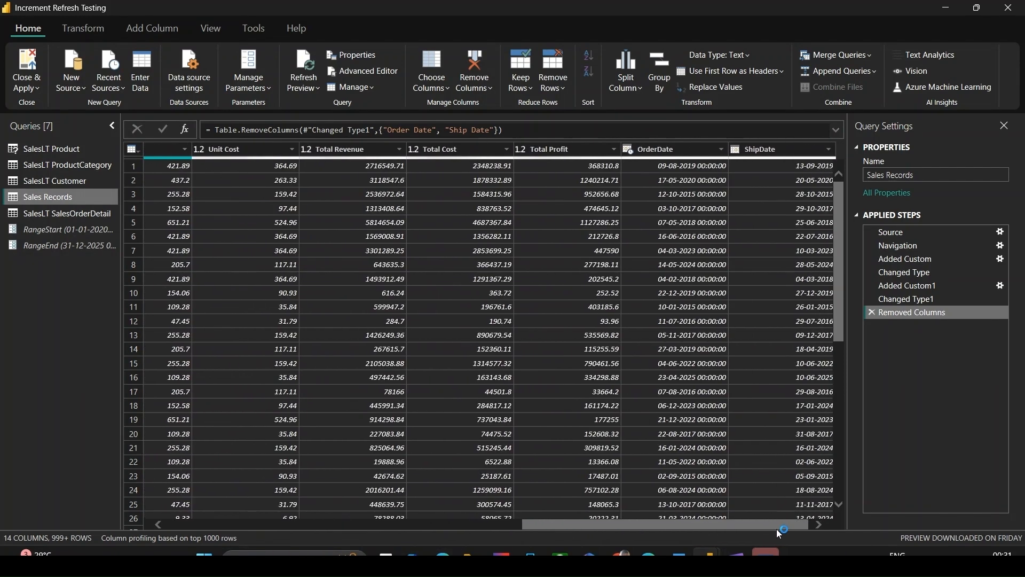
{"action": "left_click", "coordinate": [667, 151]}
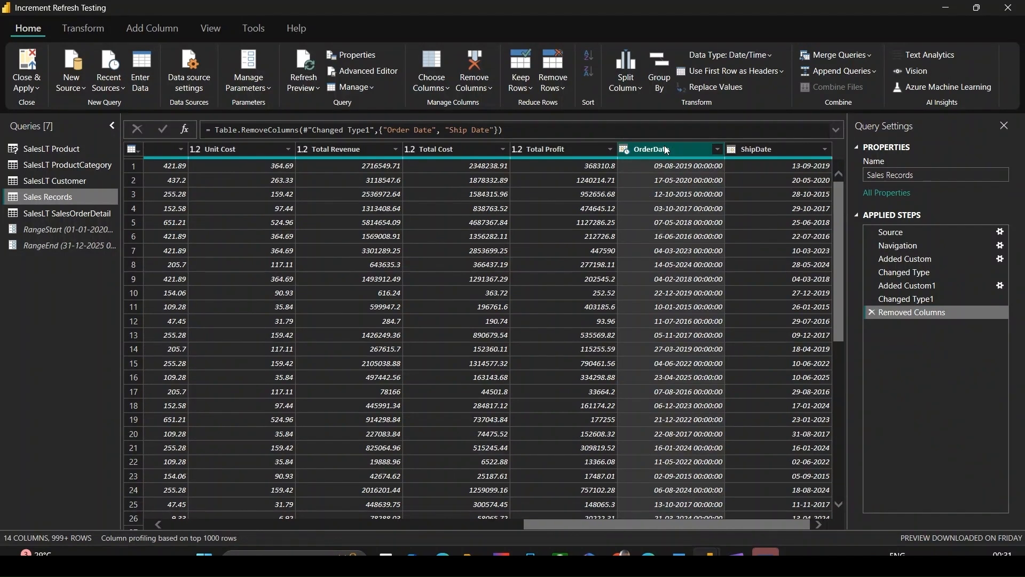
{"action": "left_click", "coordinate": [717, 150]}
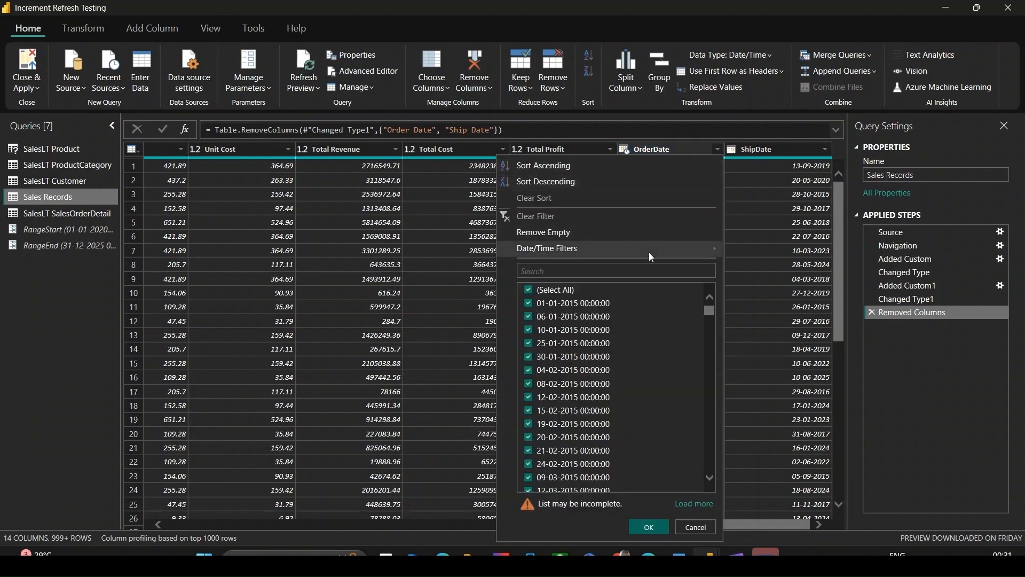
{"action": "mouse_move", "coordinate": [649, 253]}
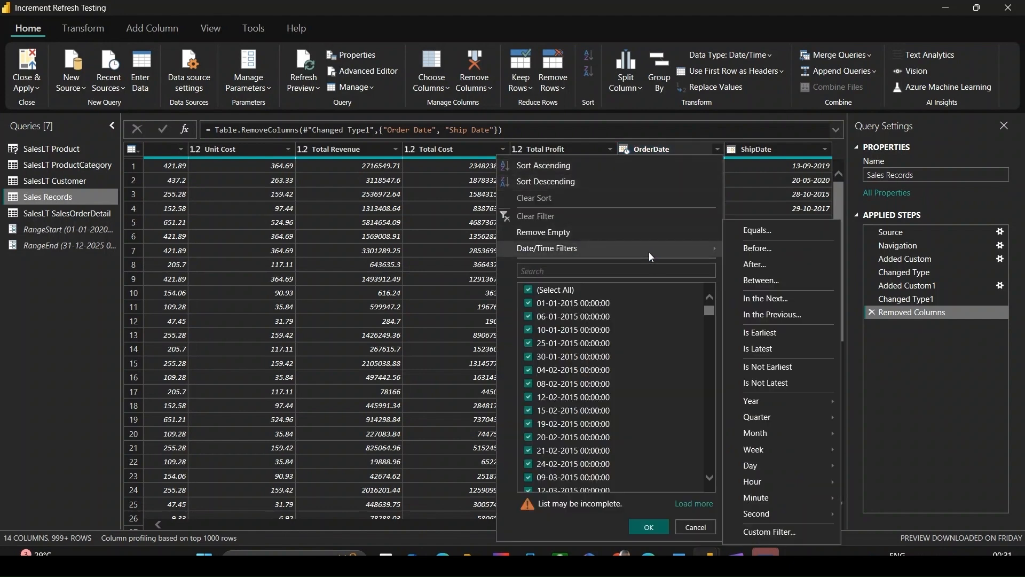
{"action": "left_click", "coordinate": [799, 534]}
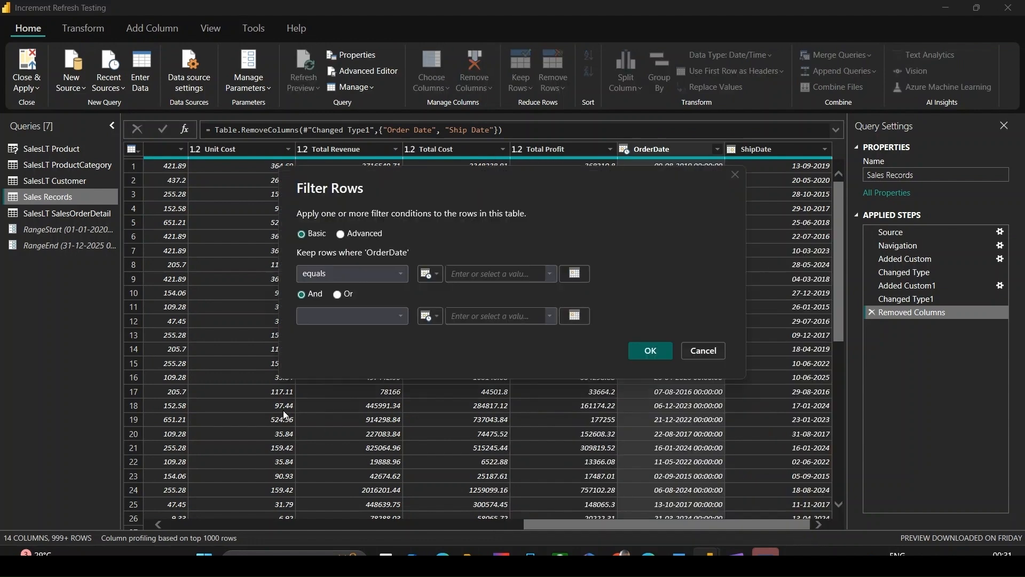
Set the first OrderDate filter condition to "is after or equal to" the RangeStart parameter
{"action": "left_click", "coordinate": [405, 277]}
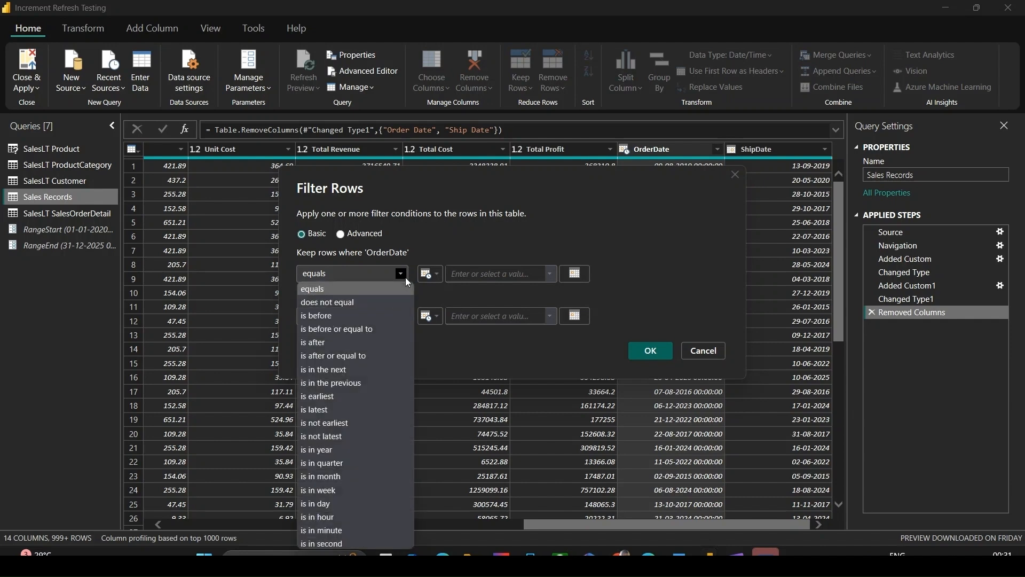
{"action": "left_click", "coordinate": [377, 356]}
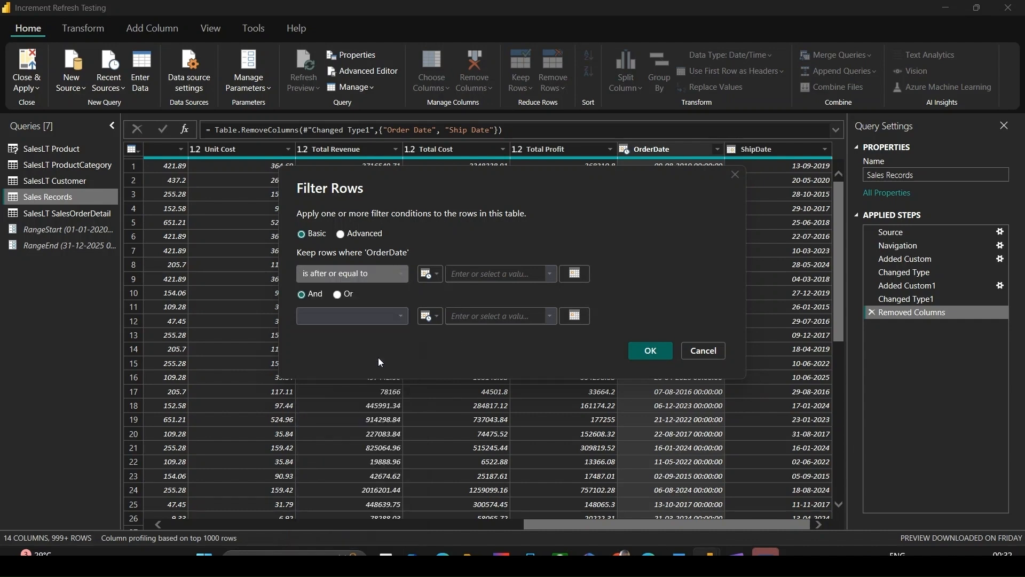
{"action": "left_click", "coordinate": [439, 274]}
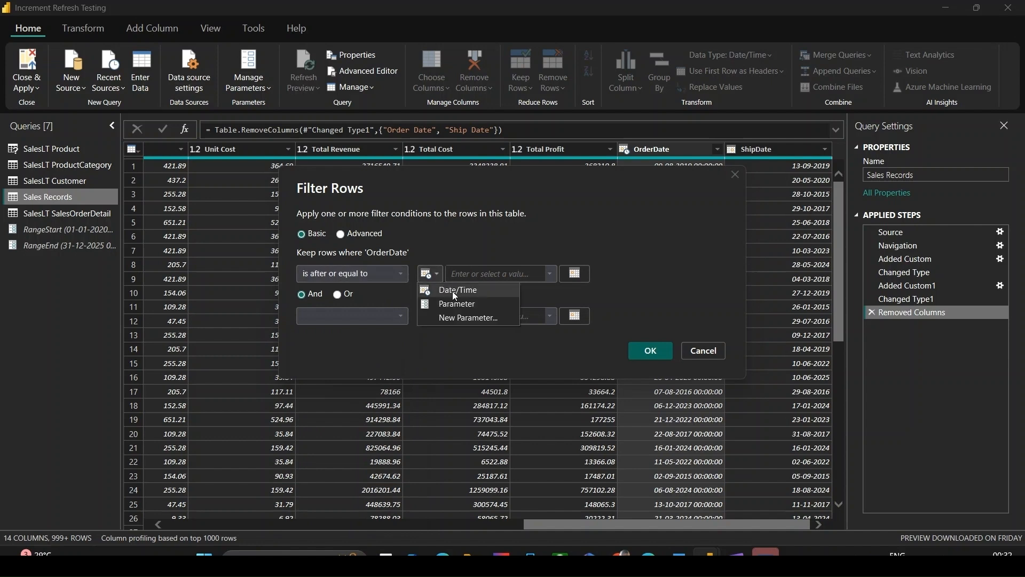
{"action": "left_click", "coordinate": [457, 305]}
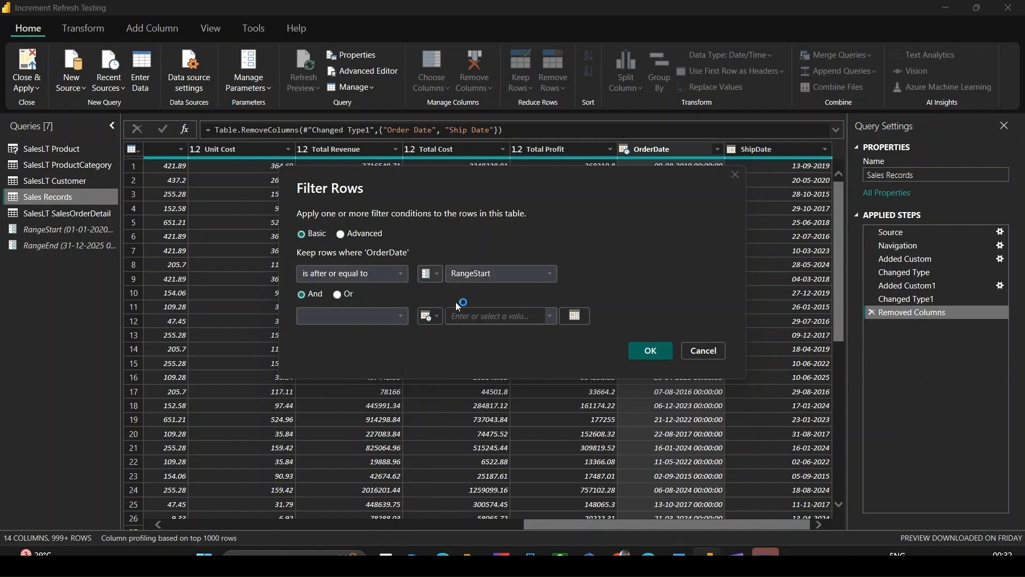
{"action": "left_click", "coordinate": [550, 275]}
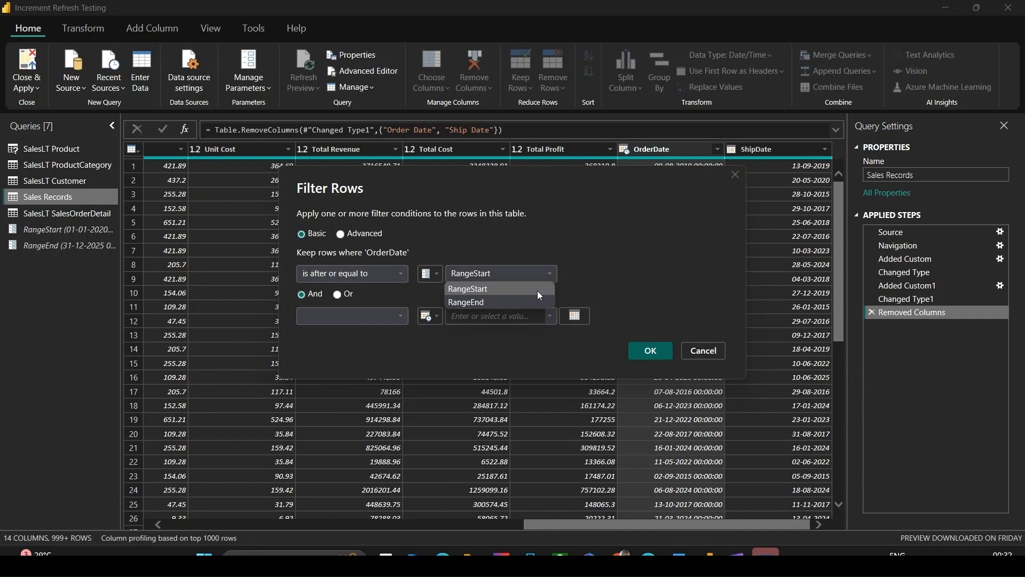
{"action": "left_click", "coordinate": [537, 291]}
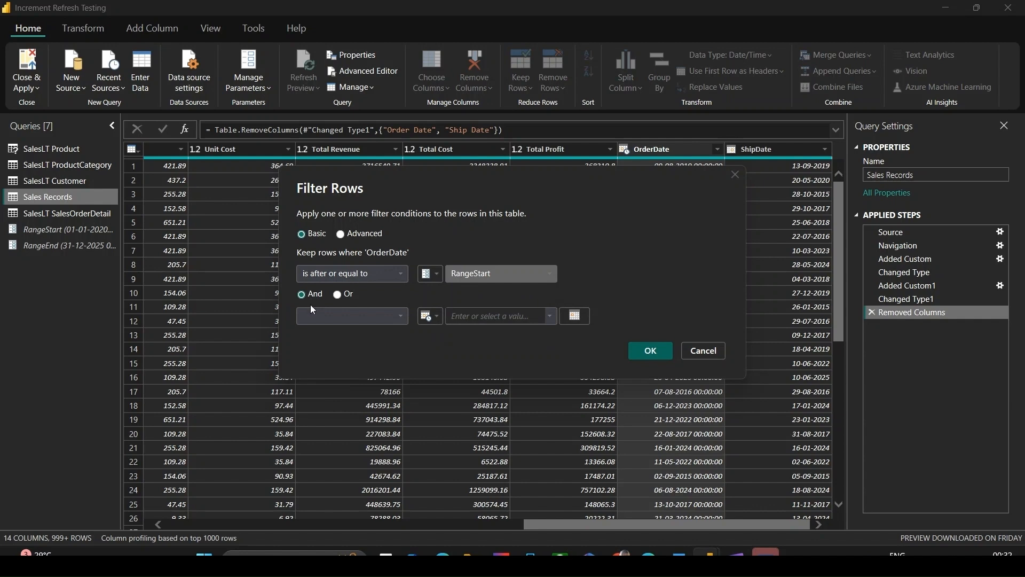
Set the second OrderDate filter condition to "is before" the RangeEnd parameter, joined with And, and apply the filter
{"action": "left_click", "coordinate": [402, 316]}
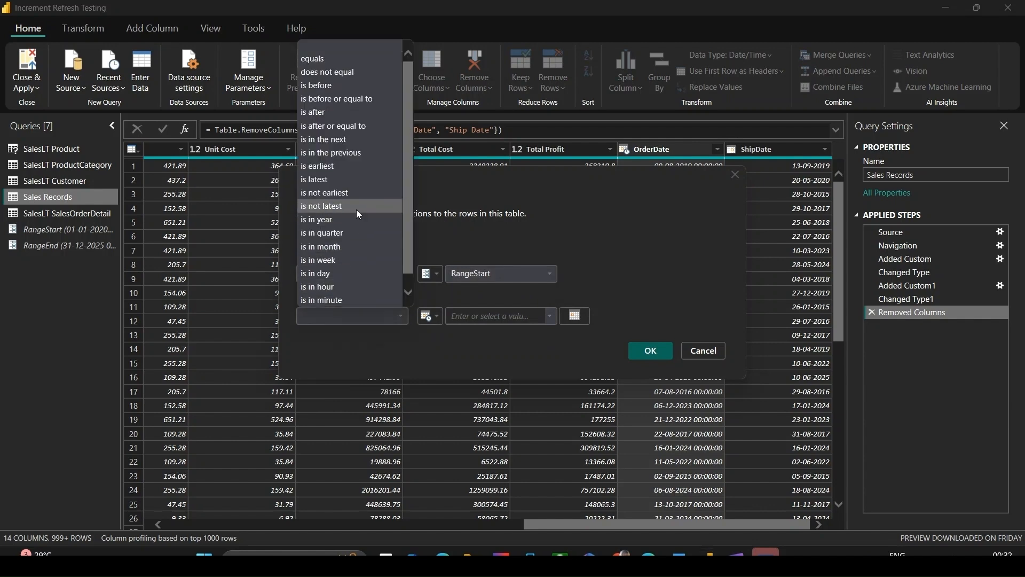
{"action": "left_click", "coordinate": [350, 86]}
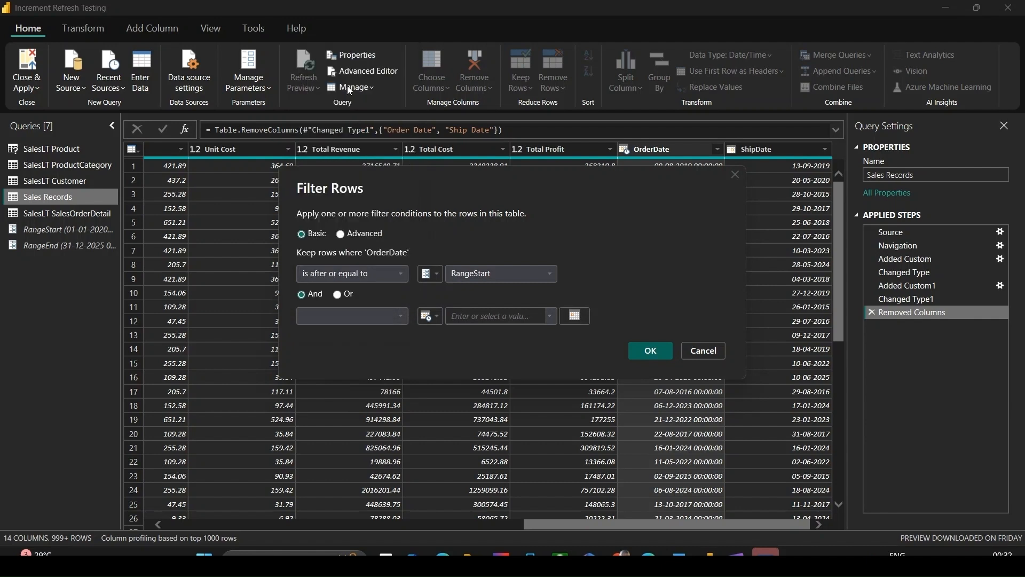
{"action": "left_click", "coordinate": [437, 318]}
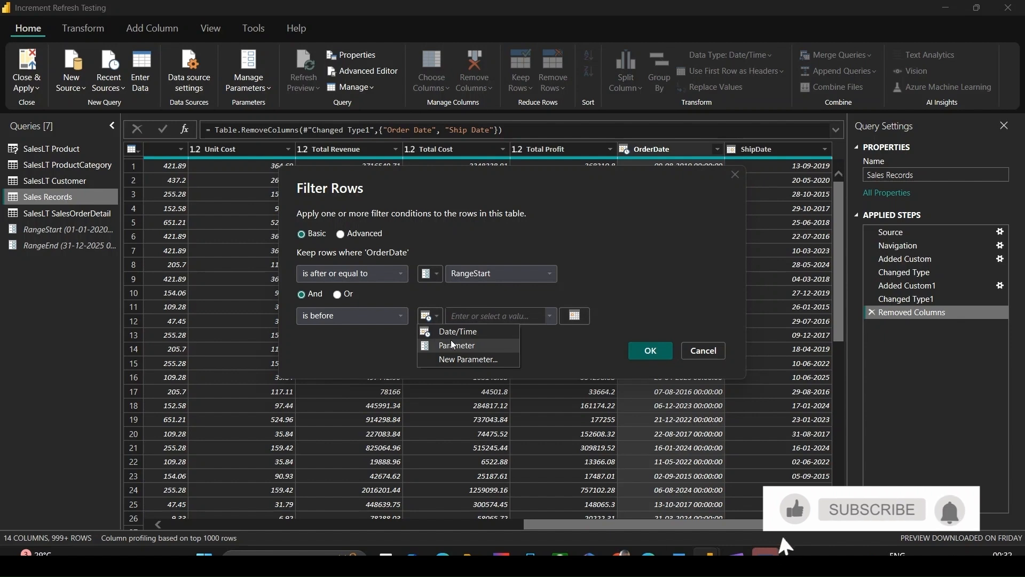
{"action": "left_click", "coordinate": [470, 346]}
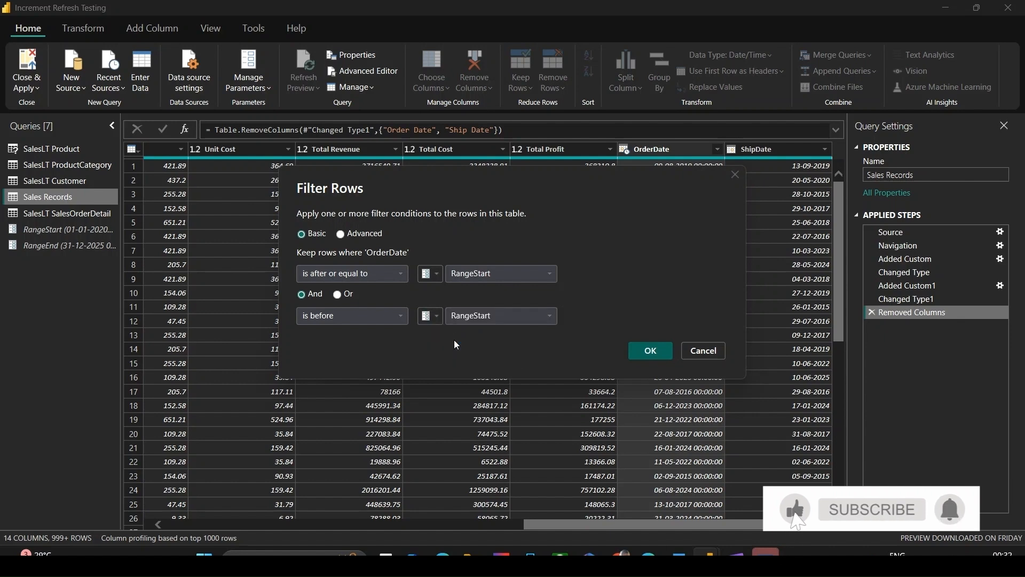
{"action": "left_click", "coordinate": [549, 315]}
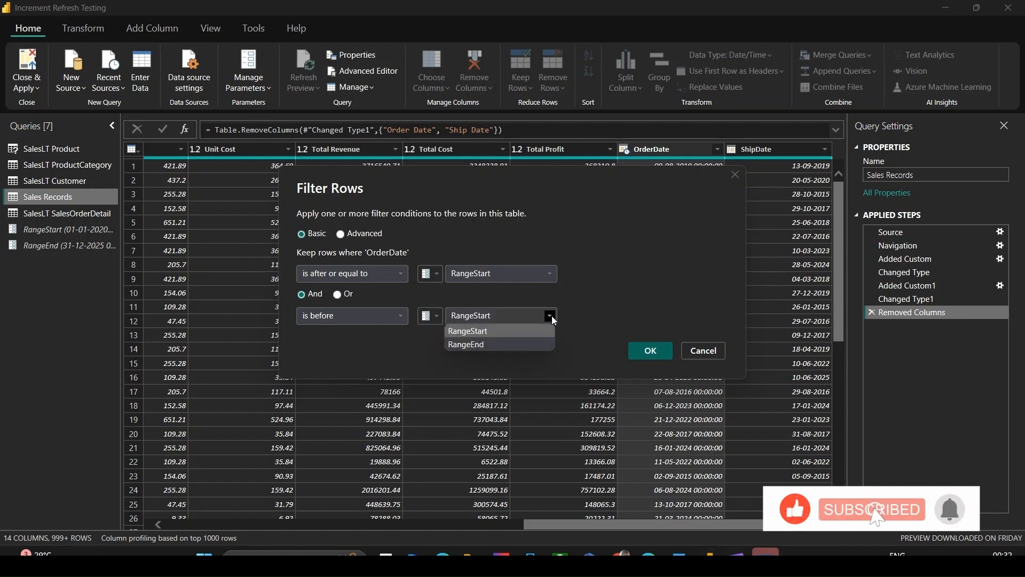
{"action": "left_click", "coordinate": [507, 345]}
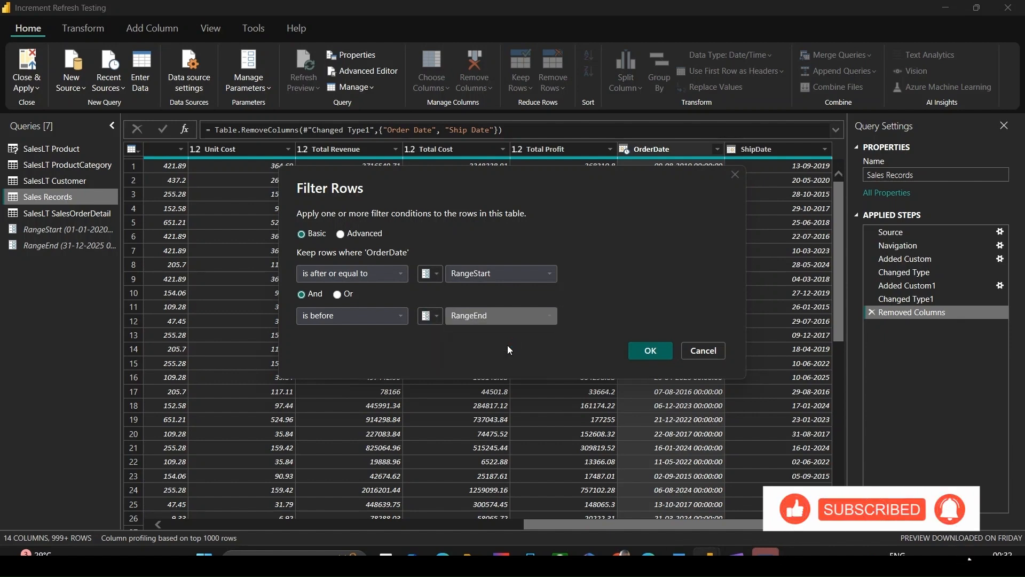
{"action": "left_click", "coordinate": [661, 356]}
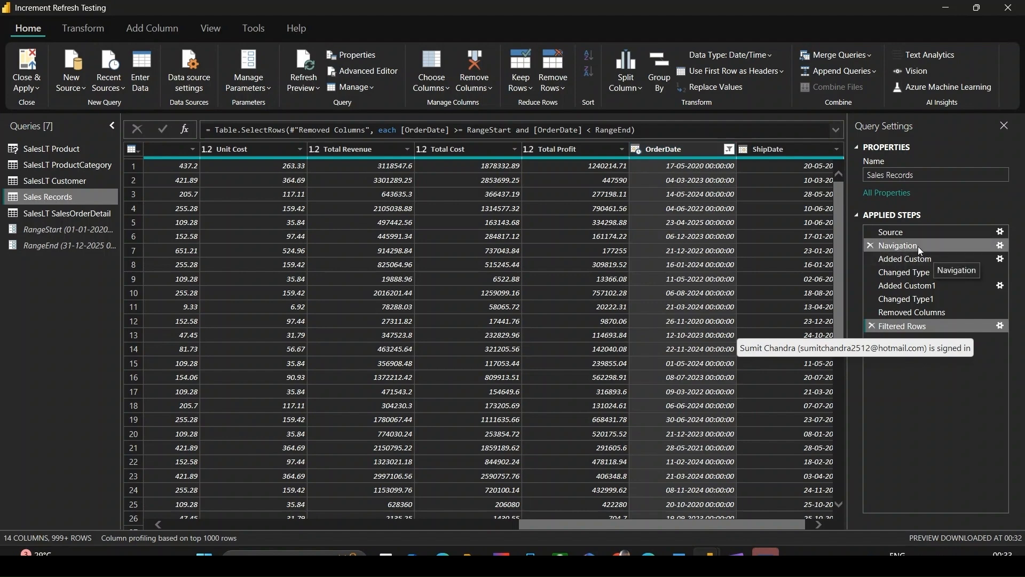
Check native query availability for the Navigation step and review the native query of the Filtered Rows step
{"action": "left_click", "coordinate": [933, 245]}
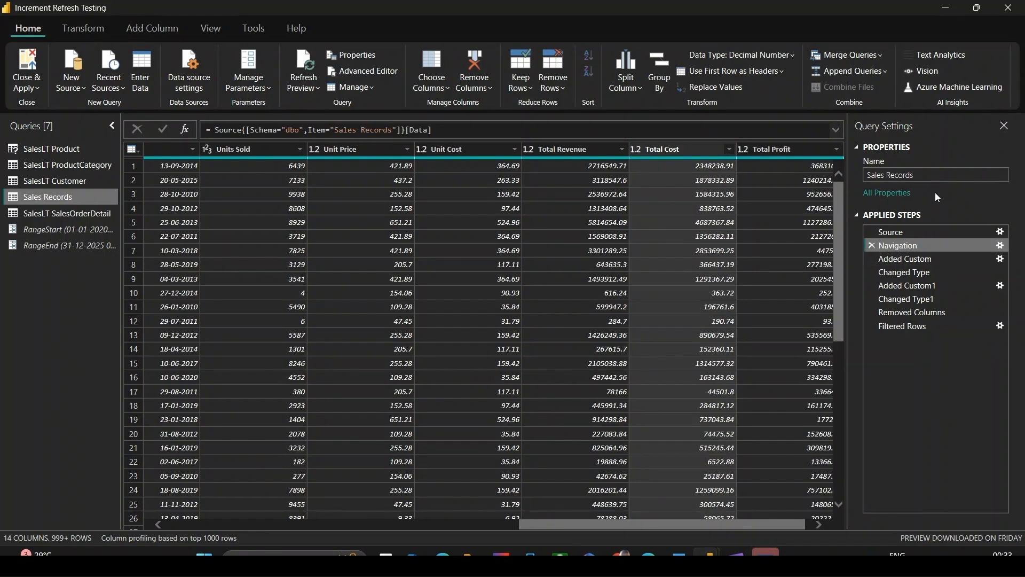
{"action": "right_click", "coordinate": [904, 249]}
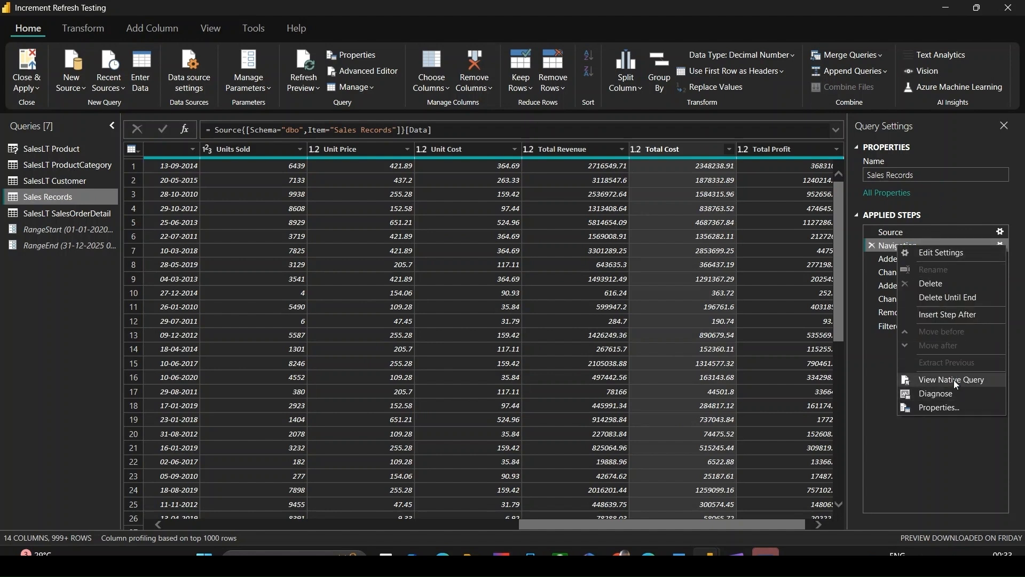
{"action": "left_click", "coordinate": [917, 460]}
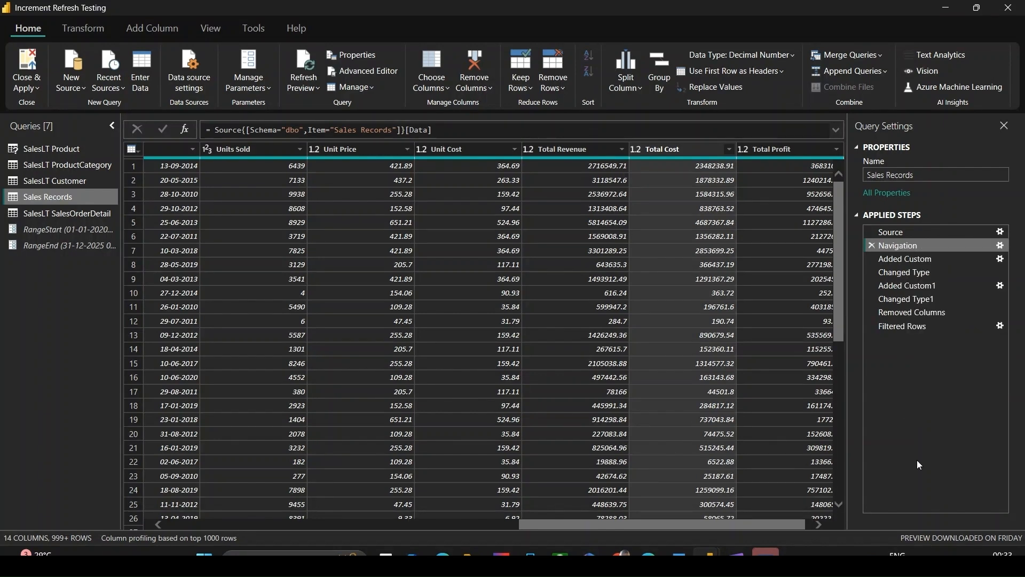
{"action": "right_click", "coordinate": [899, 324]}
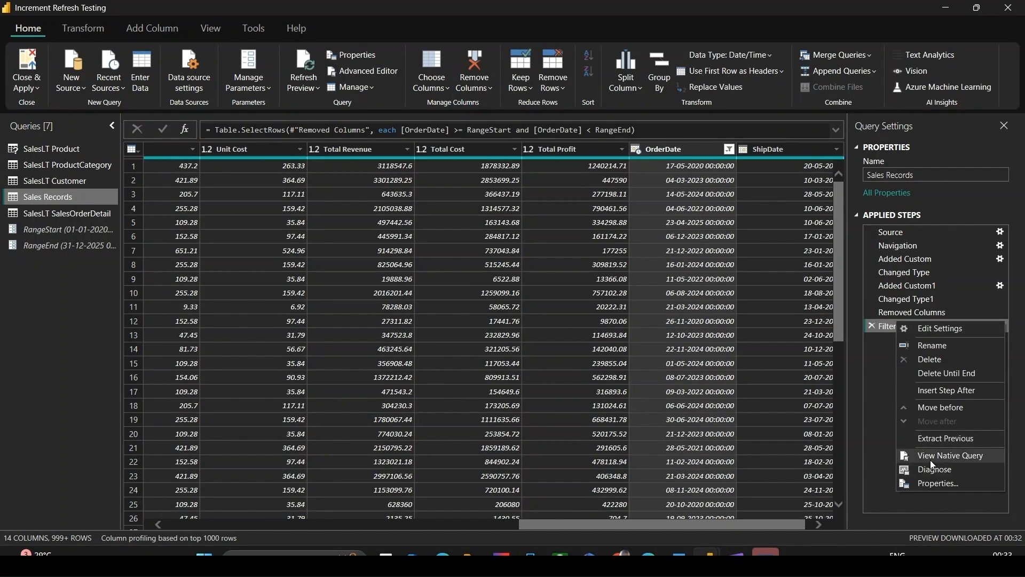
{"action": "left_click", "coordinate": [932, 464]}
{"action": "scroll", "coordinate": [461, 341], "scroll_direction": "down", "scroll_amount": 4}
{"action": "scroll", "coordinate": [460, 342], "scroll_direction": "up", "scroll_amount": 3}
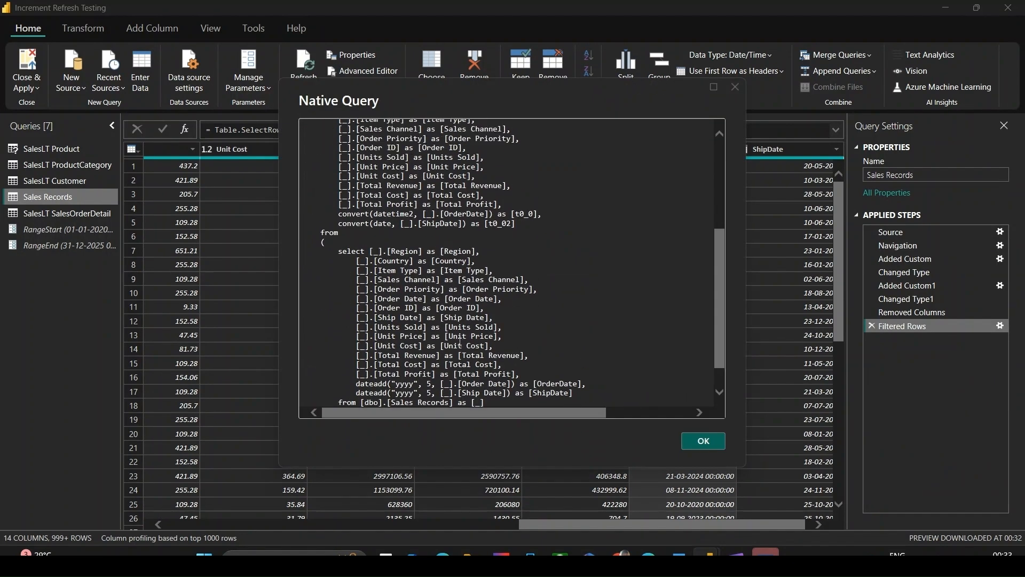
{"action": "scroll", "coordinate": [460, 342], "scroll_direction": "up", "scroll_amount": 6}
{"action": "scroll", "coordinate": [368, 240], "scroll_direction": "down", "scroll_amount": 7}
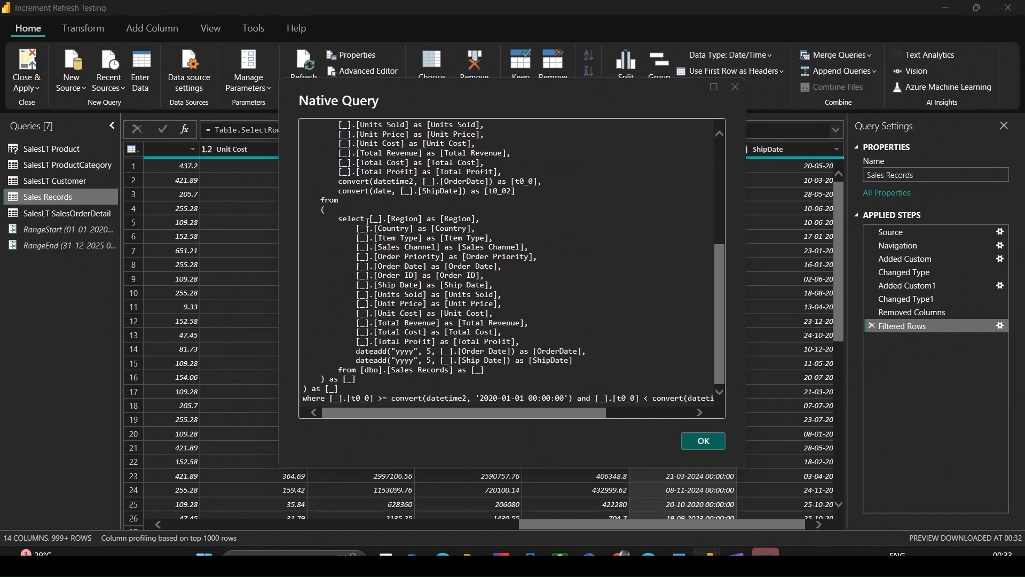
{"action": "left_click", "coordinate": [718, 440]}
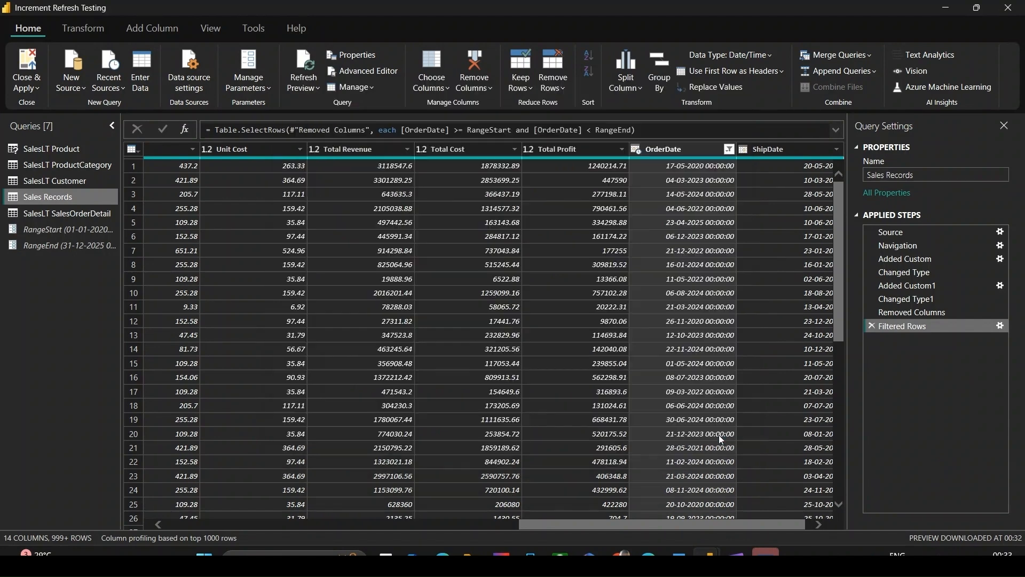
Close the Power Query Editor applying the pending changes, and enable incremental refresh for the Sales Records table
{"action": "left_click", "coordinate": [31, 92]}
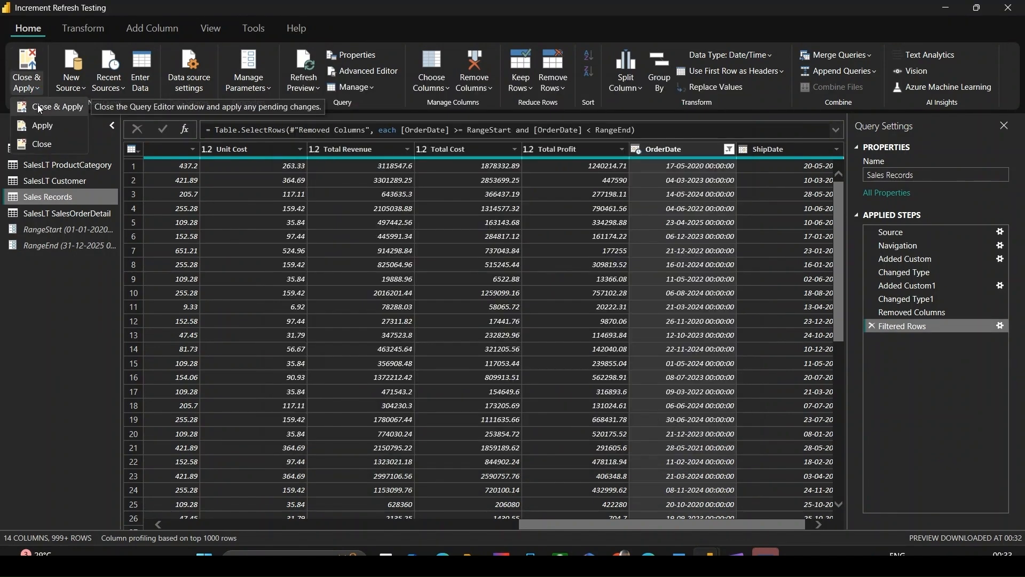
{"action": "left_click", "coordinate": [38, 106]}
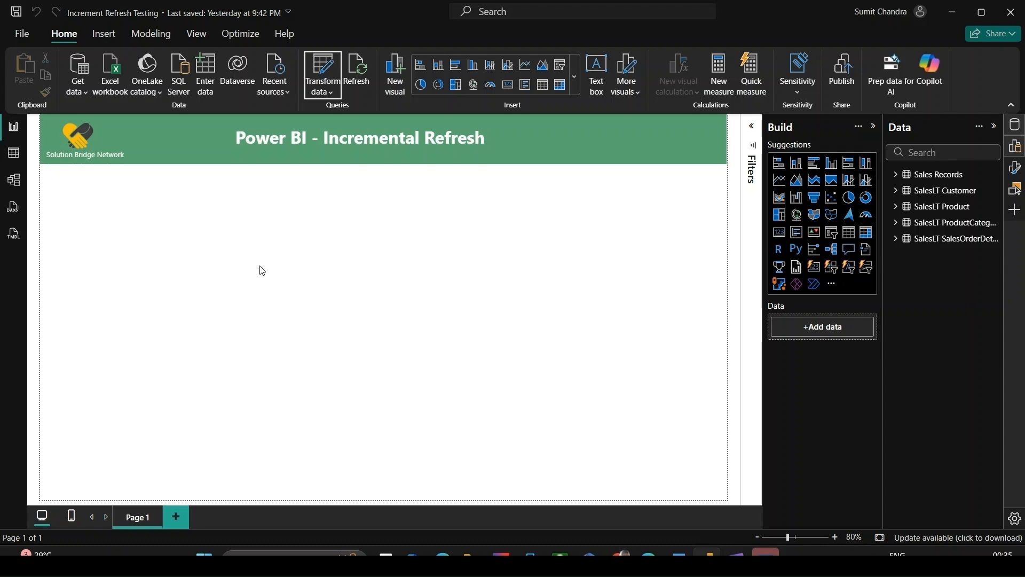
{"action": "left_click", "coordinate": [995, 177]}
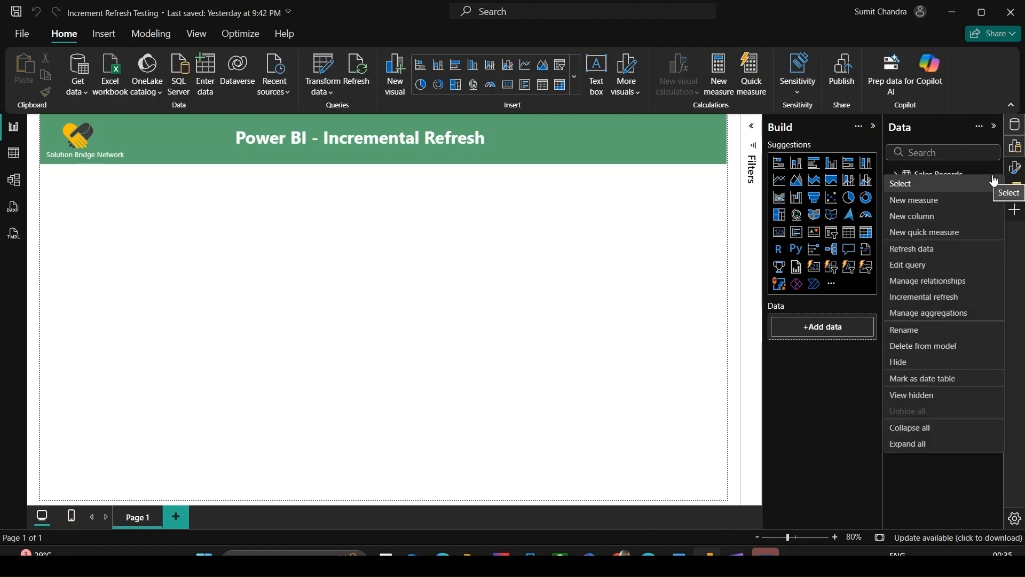
{"action": "left_click", "coordinate": [946, 302]}
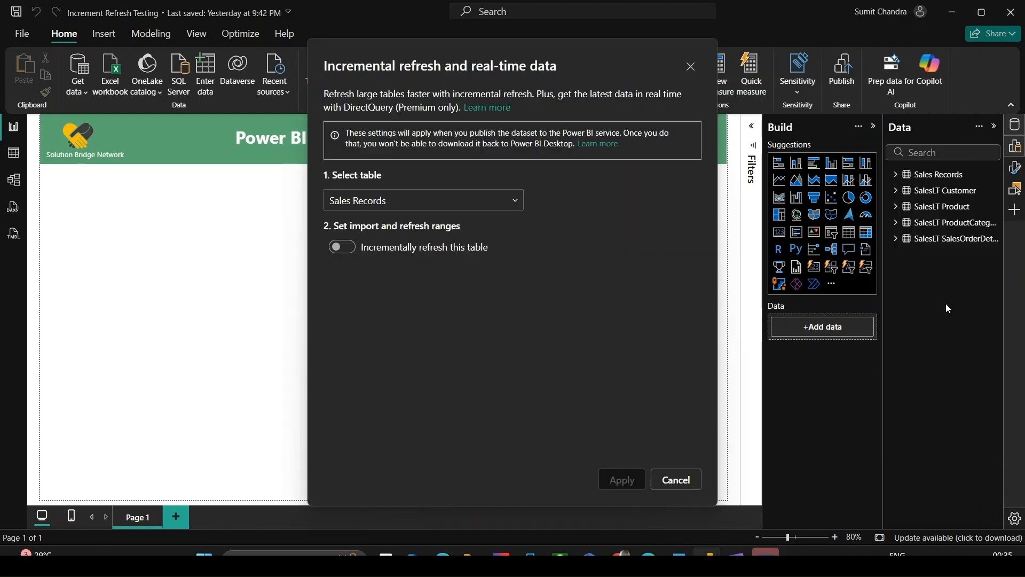
{"action": "left_click", "coordinate": [342, 247]}
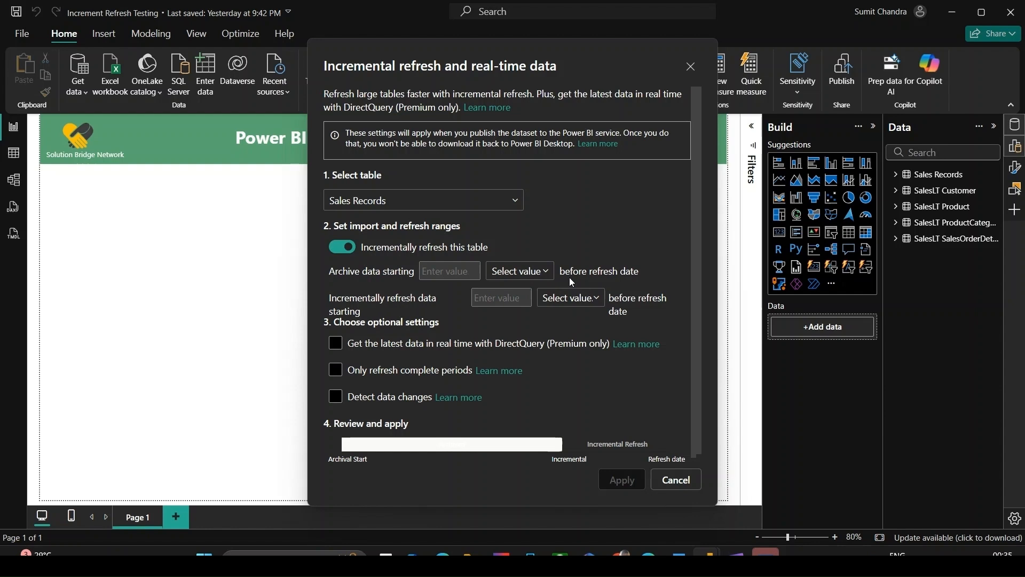
Set the archived data range to start 5 years before the refresh date
{"action": "scroll", "coordinate": [571, 278], "scroll_direction": "down", "scroll_amount": 1}
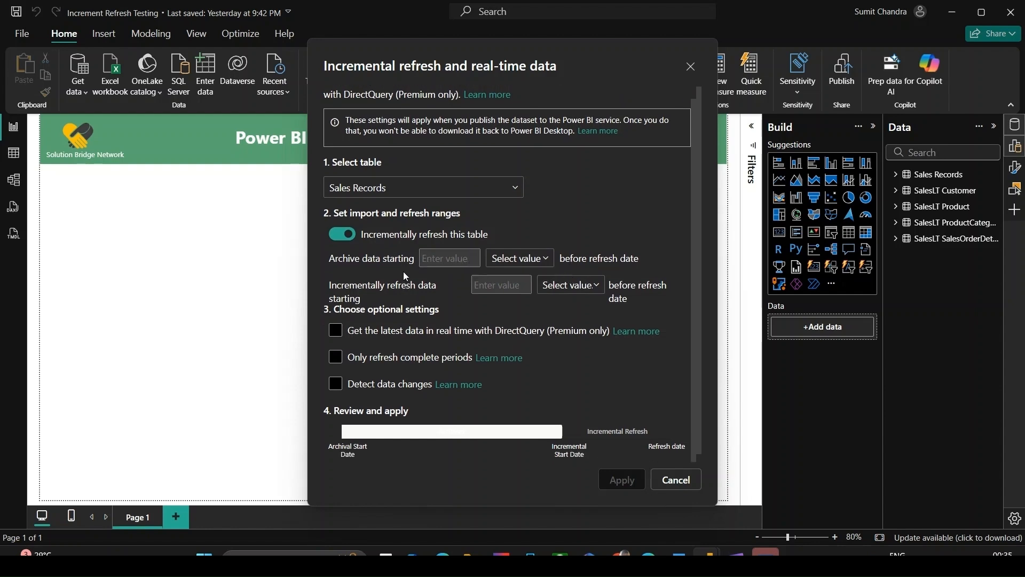
{"action": "left_click", "coordinate": [437, 259]}
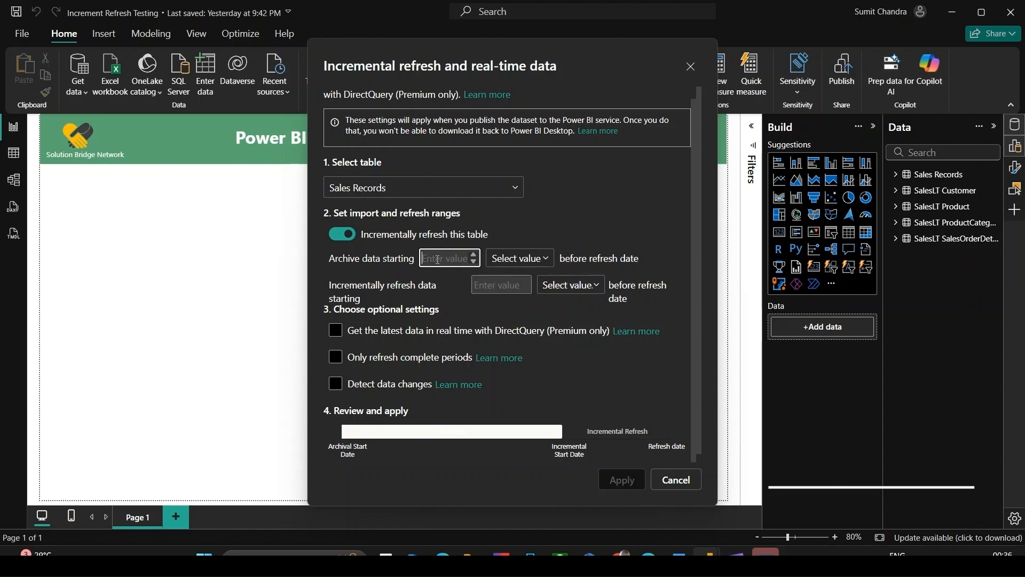
{"action": "type", "text": "5"}
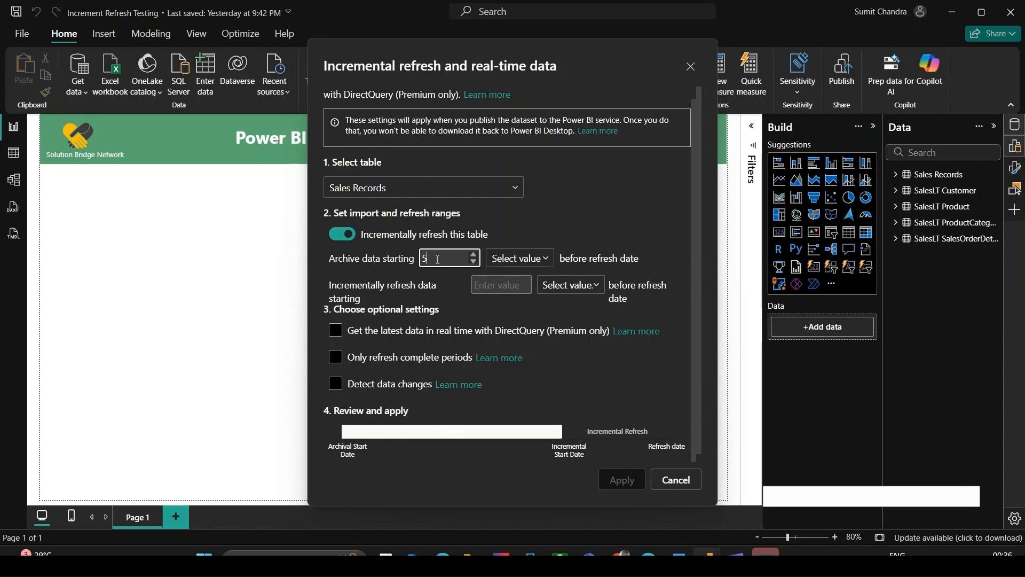
{"action": "left_click", "coordinate": [547, 260]}
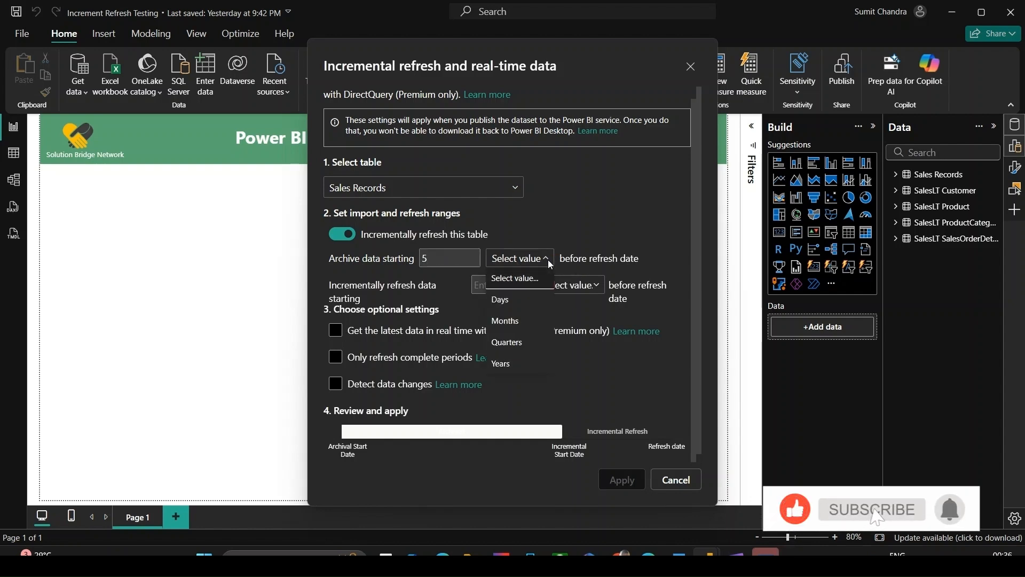
{"action": "left_click", "coordinate": [512, 364]}
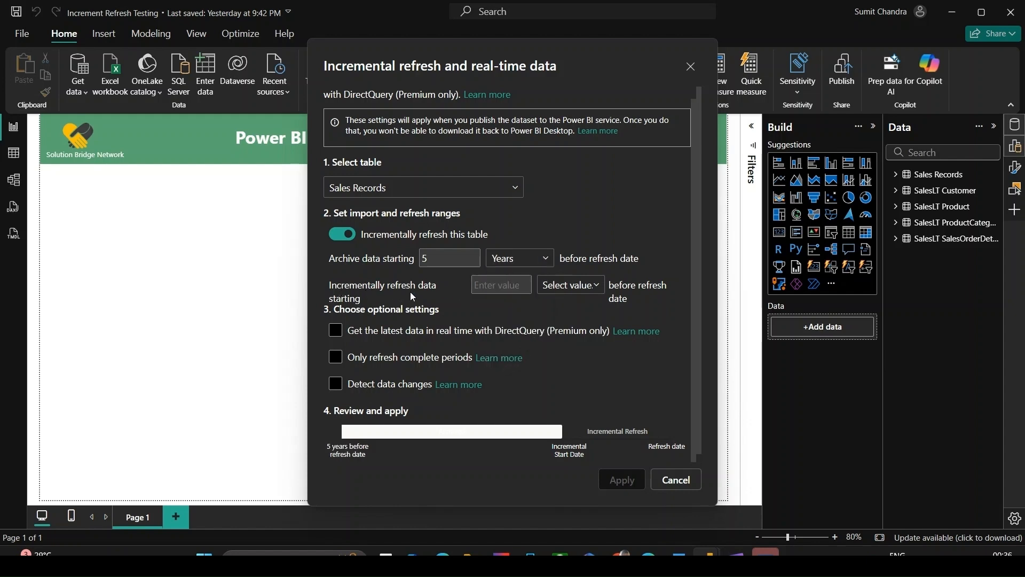
Set the incremental refresh range to start 30 days before the refresh date and apply the refresh policy
{"action": "left_click", "coordinate": [514, 285]}
{"action": "type", "text": "30"}
{"action": "left_click", "coordinate": [518, 309]}
{"action": "left_click", "coordinate": [594, 289]}
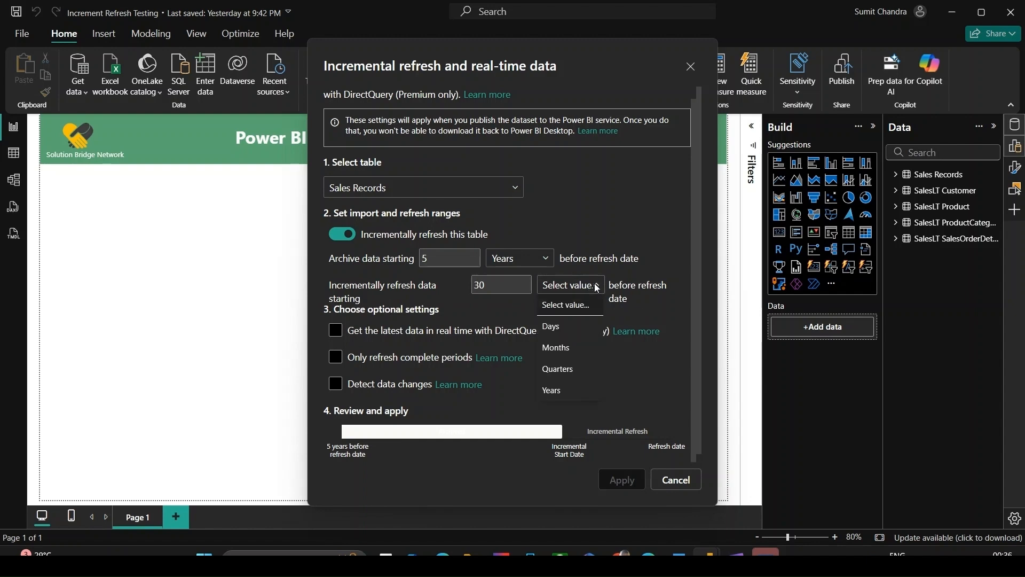
{"action": "left_click", "coordinate": [589, 325]}
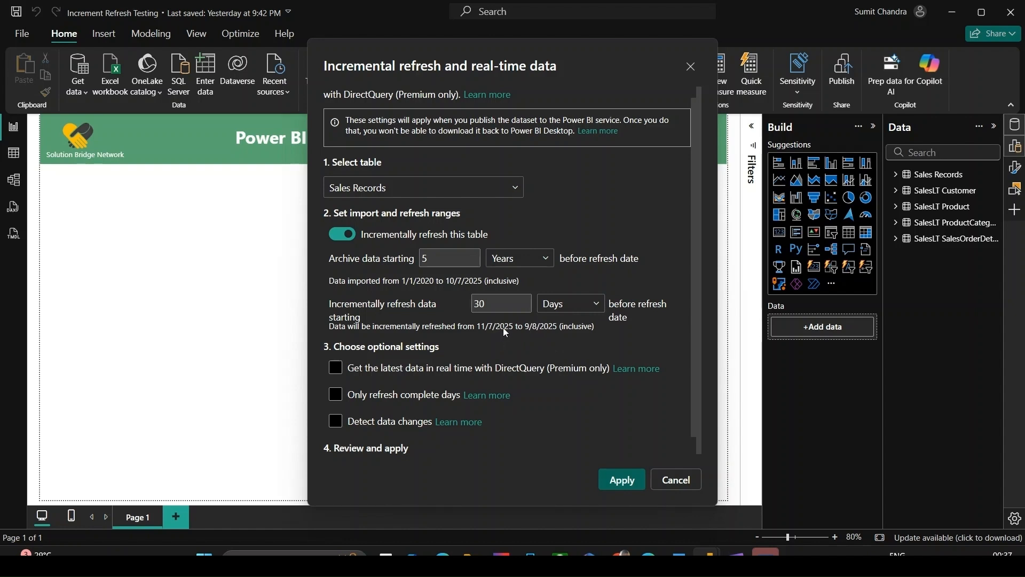
{"action": "scroll", "coordinate": [506, 332], "scroll_direction": "down", "scroll_amount": 1}
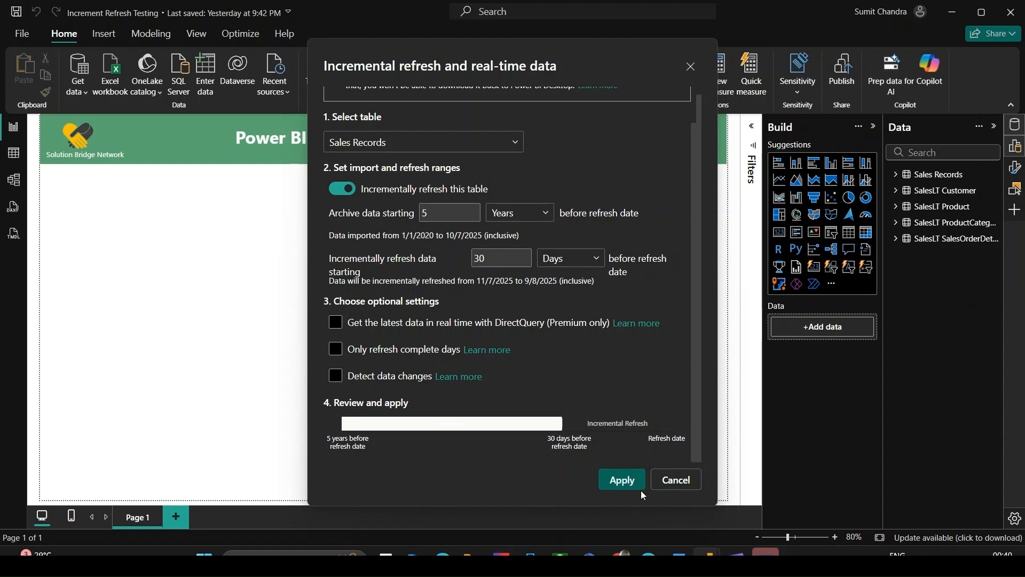
{"action": "left_click", "coordinate": [624, 483]}
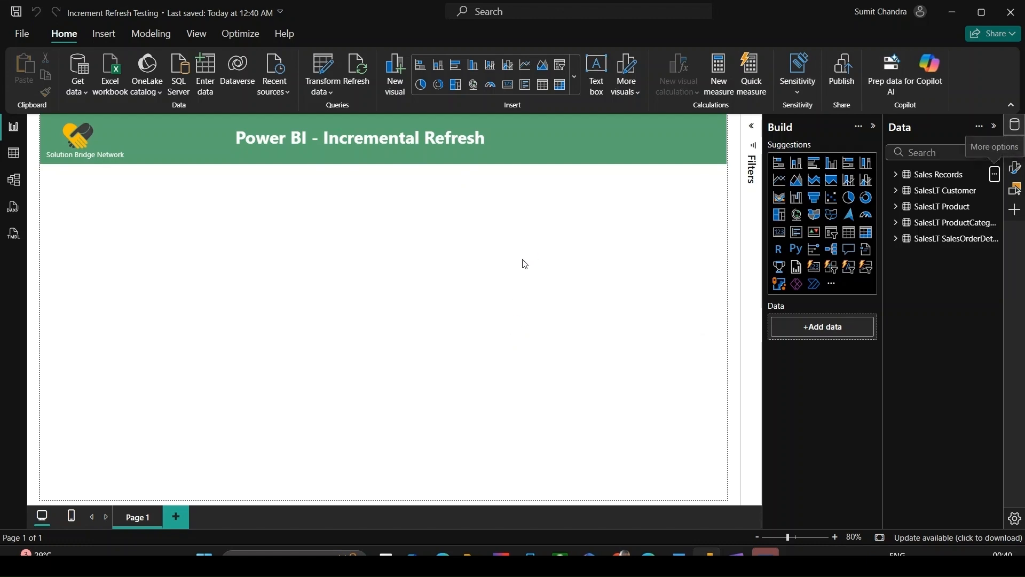
{"action": "left_click", "coordinate": [842, 82]}
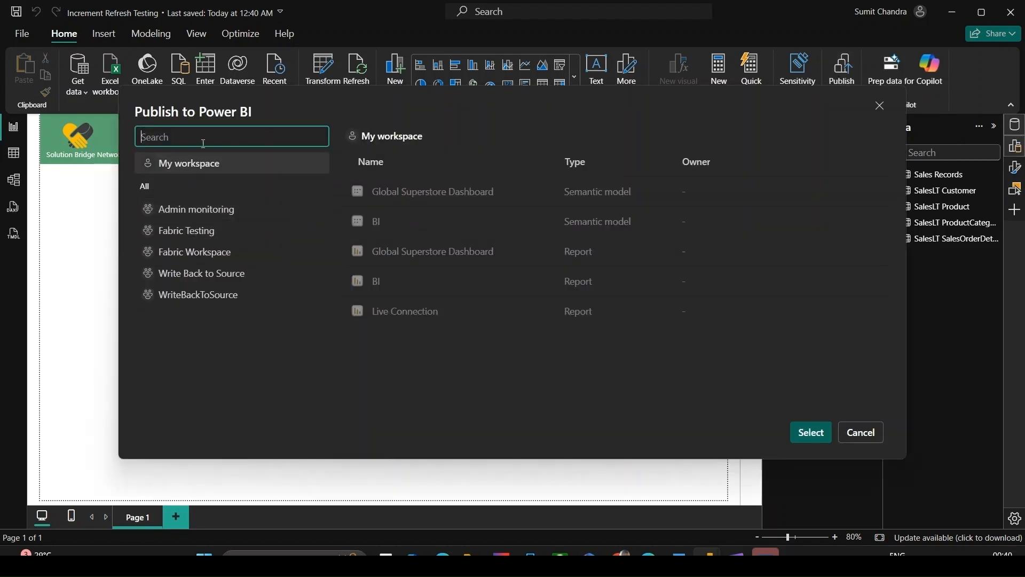
{"action": "left_click", "coordinate": [217, 294]}
{"action": "left_click", "coordinate": [455, 193]}
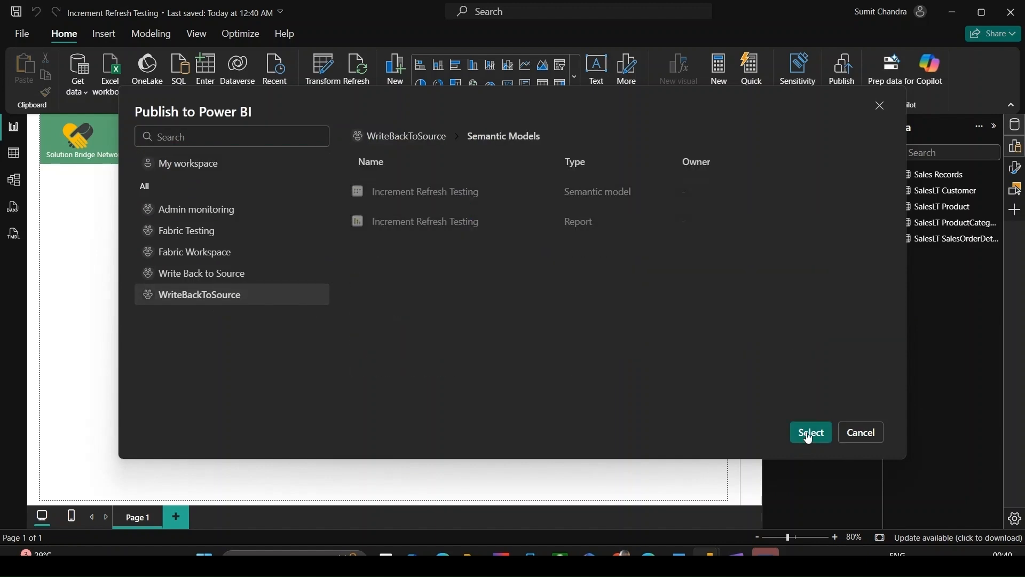
{"action": "left_click", "coordinate": [861, 433]}
Switch to the Power BI service in the browser and open the refresh history of the Increment Refresh Testing semantic model
{"action": "mouse_move", "coordinate": [649, 554]}
{"action": "left_click", "coordinate": [647, 492]}
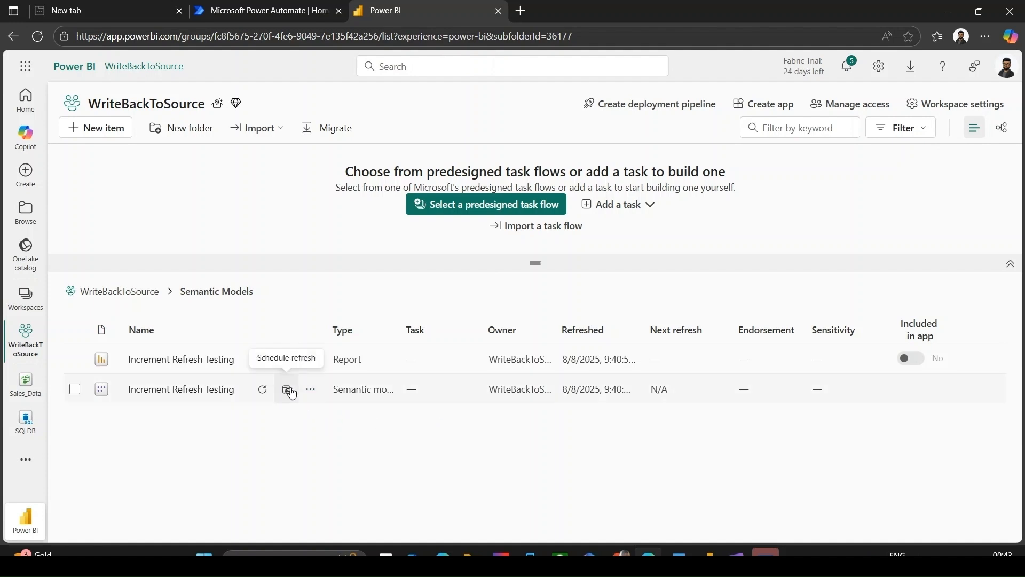
{"action": "left_click", "coordinate": [288, 390]}
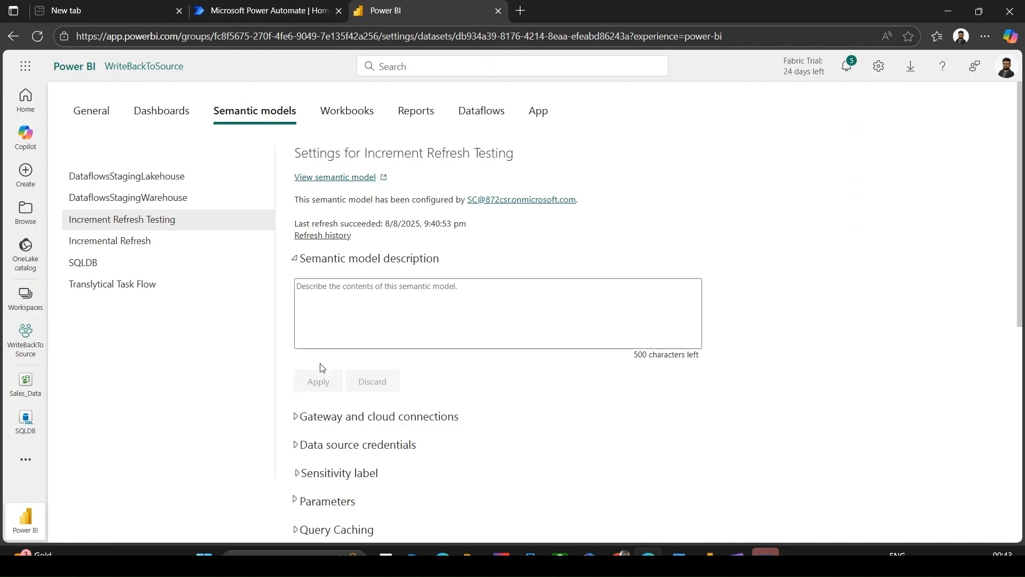
{"action": "left_click", "coordinate": [322, 235]}
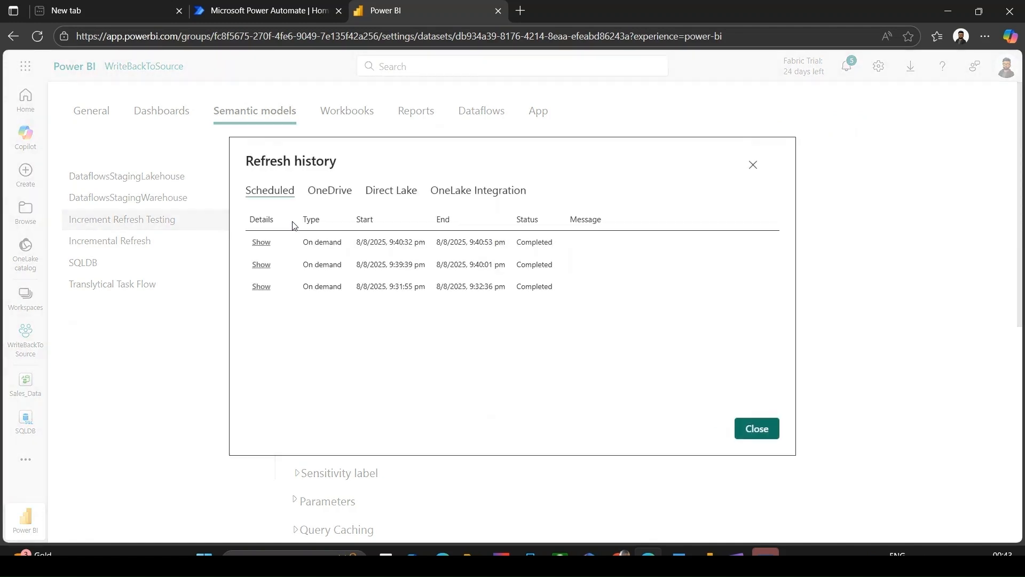
Examine the details of the oldest refresh and of the most recent refresh to compare their durations
{"action": "left_click", "coordinate": [261, 287]}
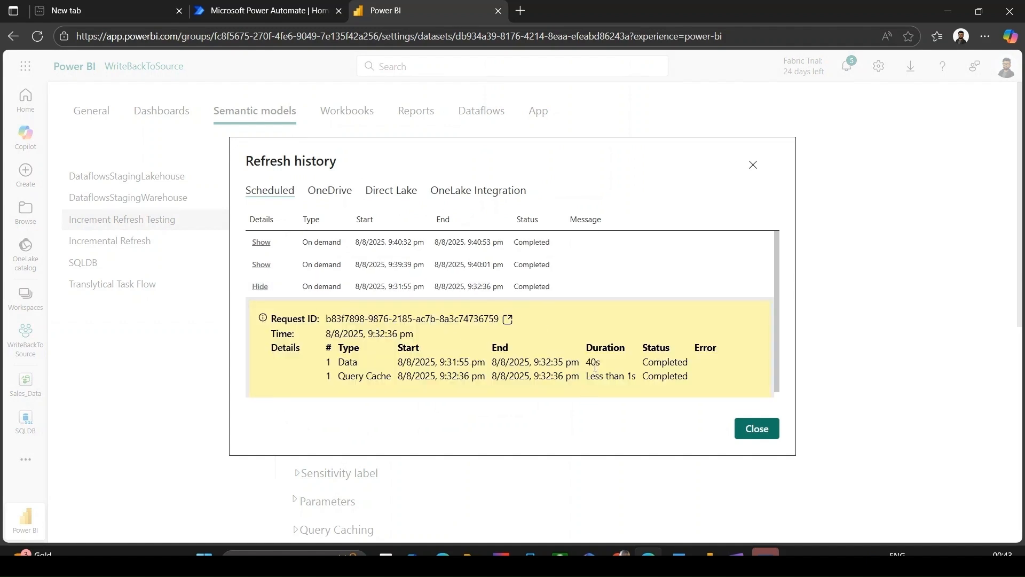
{"action": "left_click", "coordinate": [260, 287]}
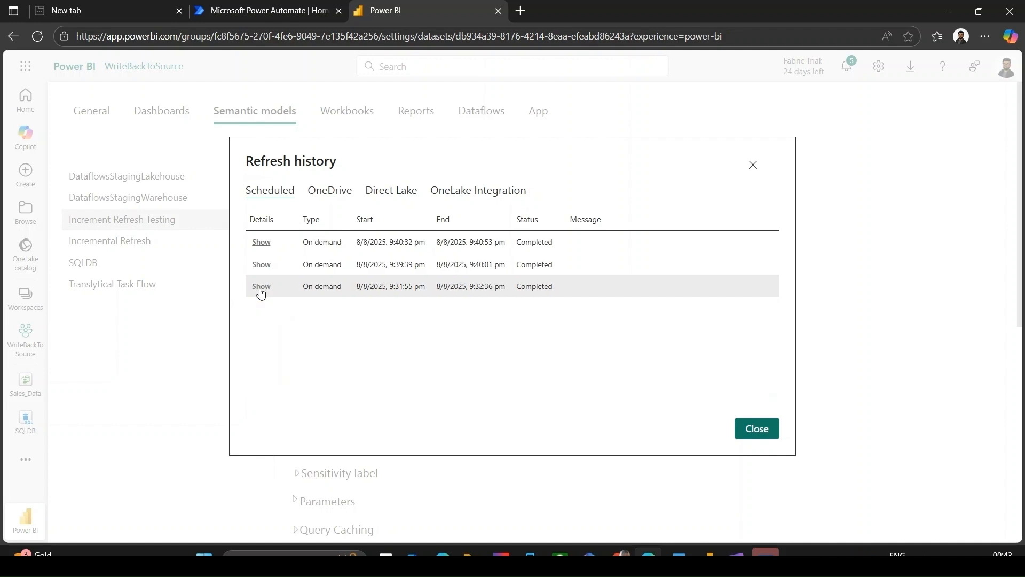
{"action": "left_click", "coordinate": [261, 243]}
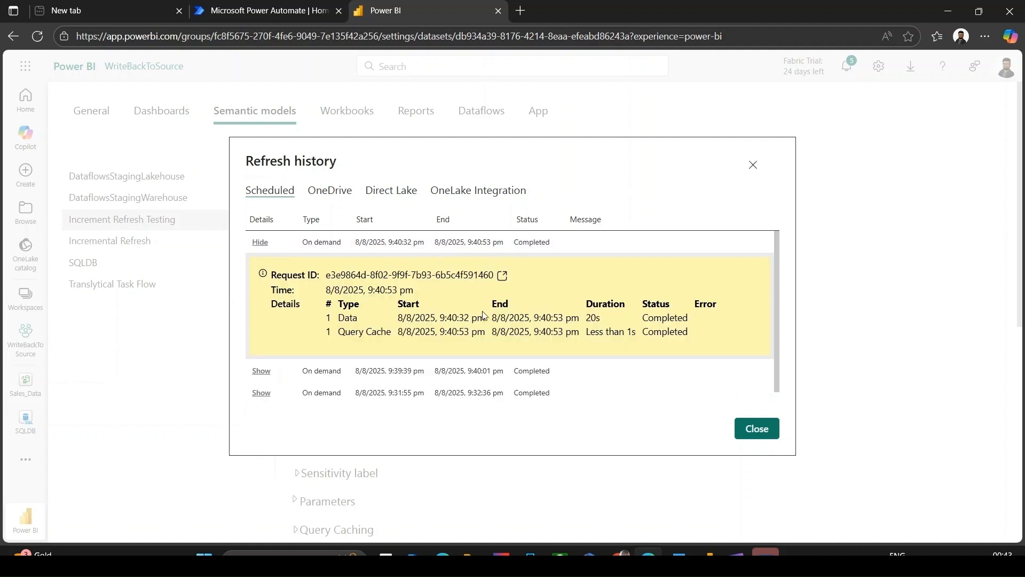